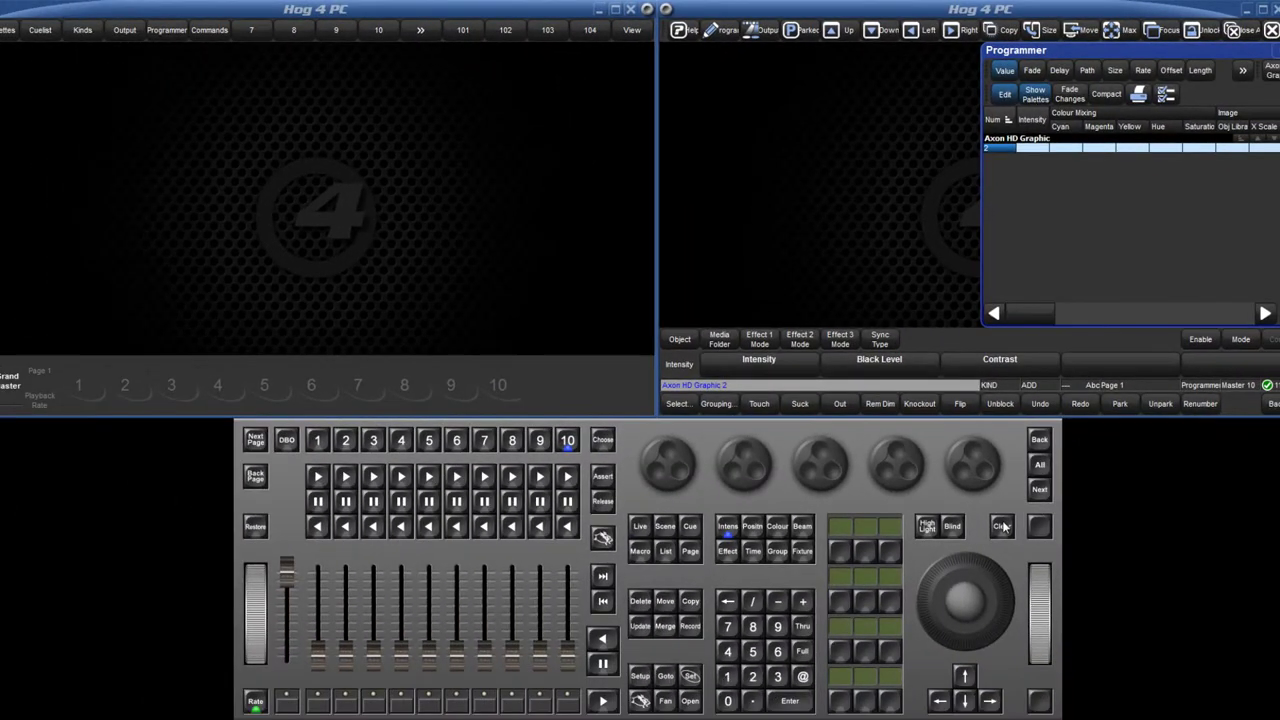
Clear the programmer and open the Media Picker window
left_click(1002, 527)
left_click(690, 701)
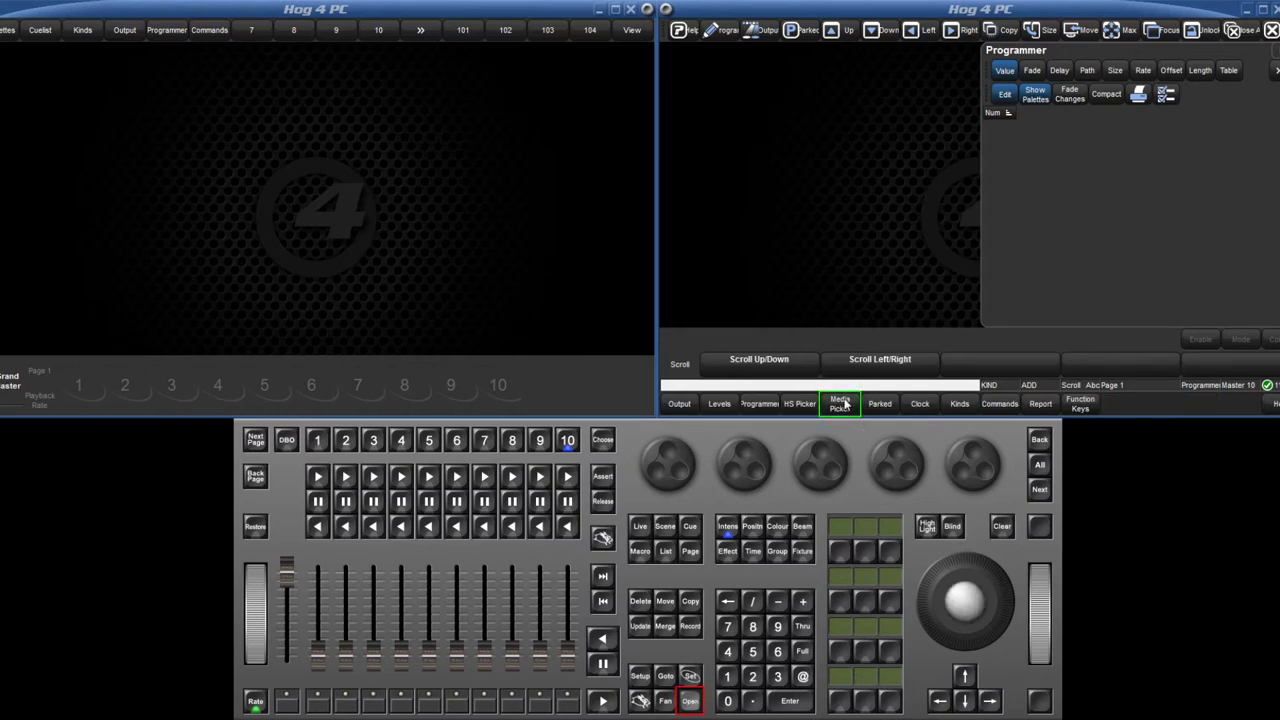
left_click(840, 405)
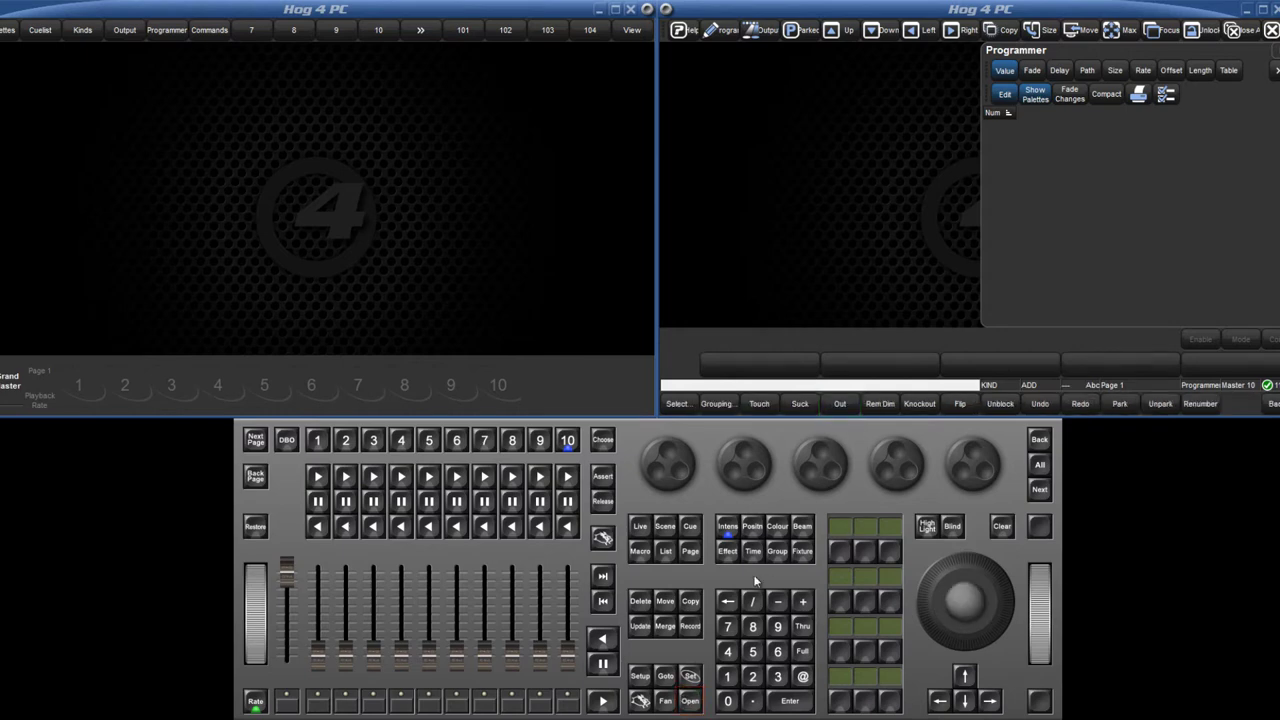
left_click(640, 701)
left_click(690, 701)
left_click(808, 532)
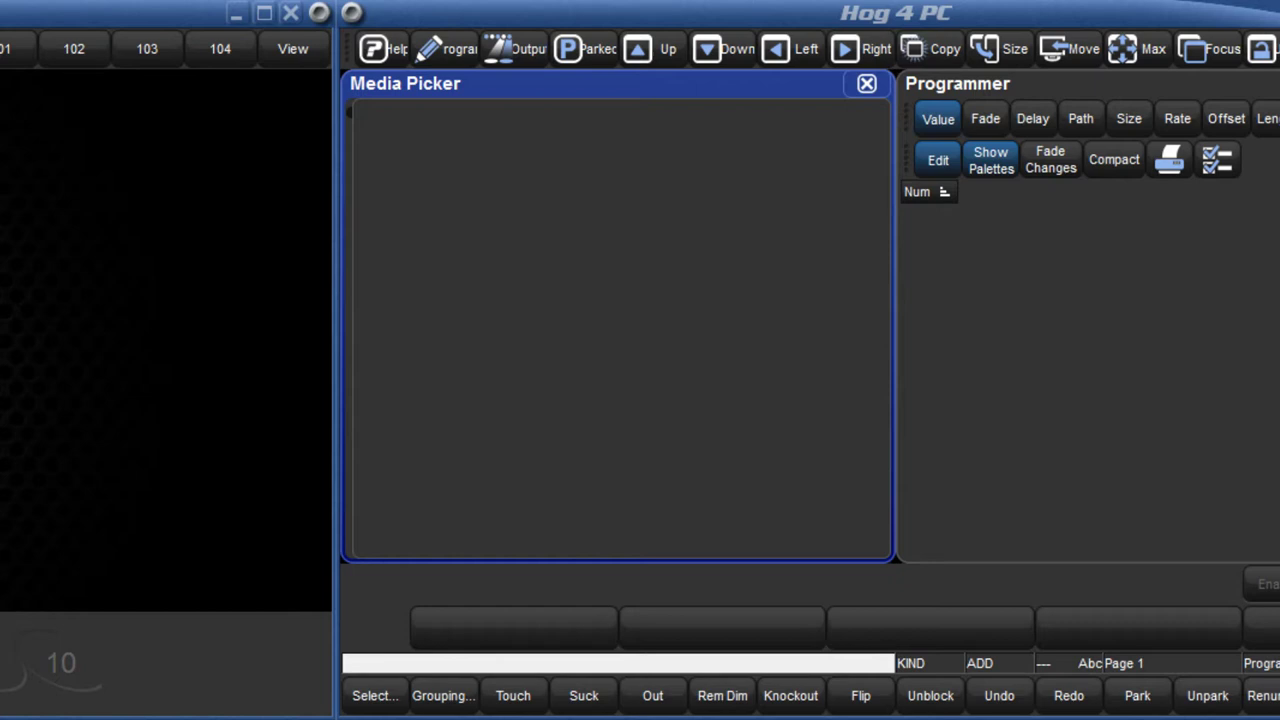
Select SolaSpot Pro CMY fixture 101 and browse its strobe, colour, gobo and prism slots in the Media Picker
type("101")
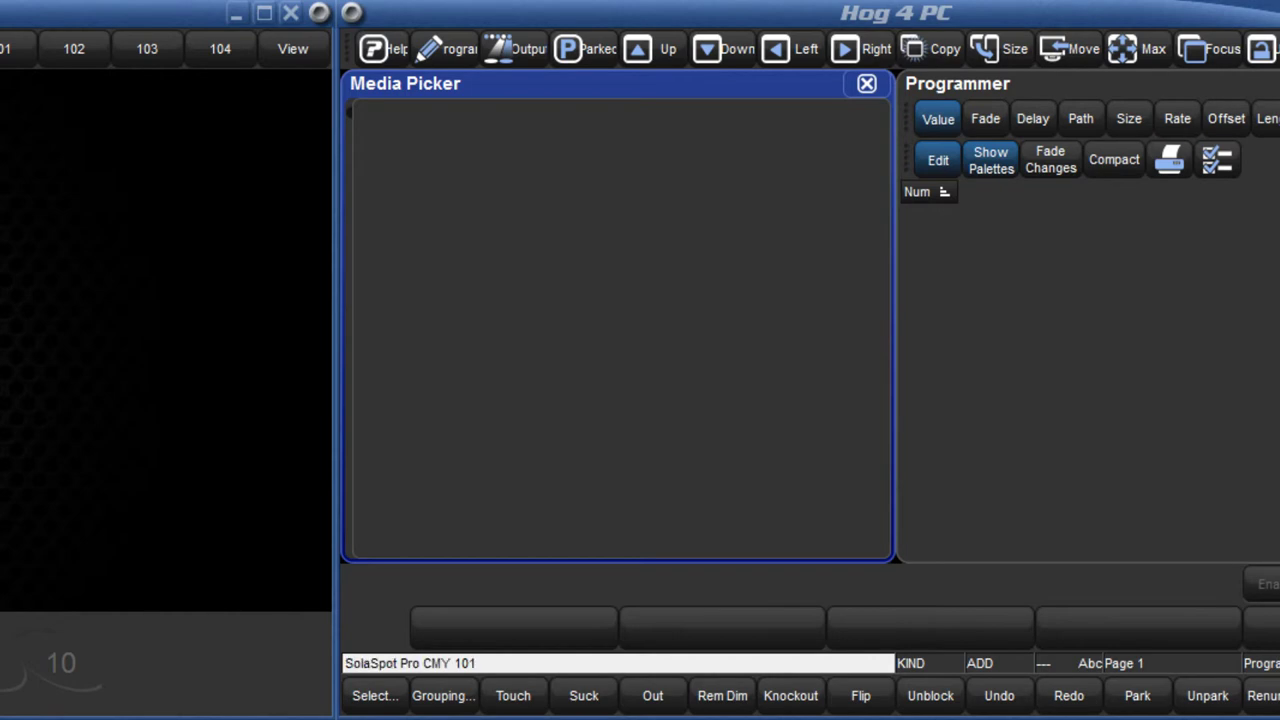
key("Return")
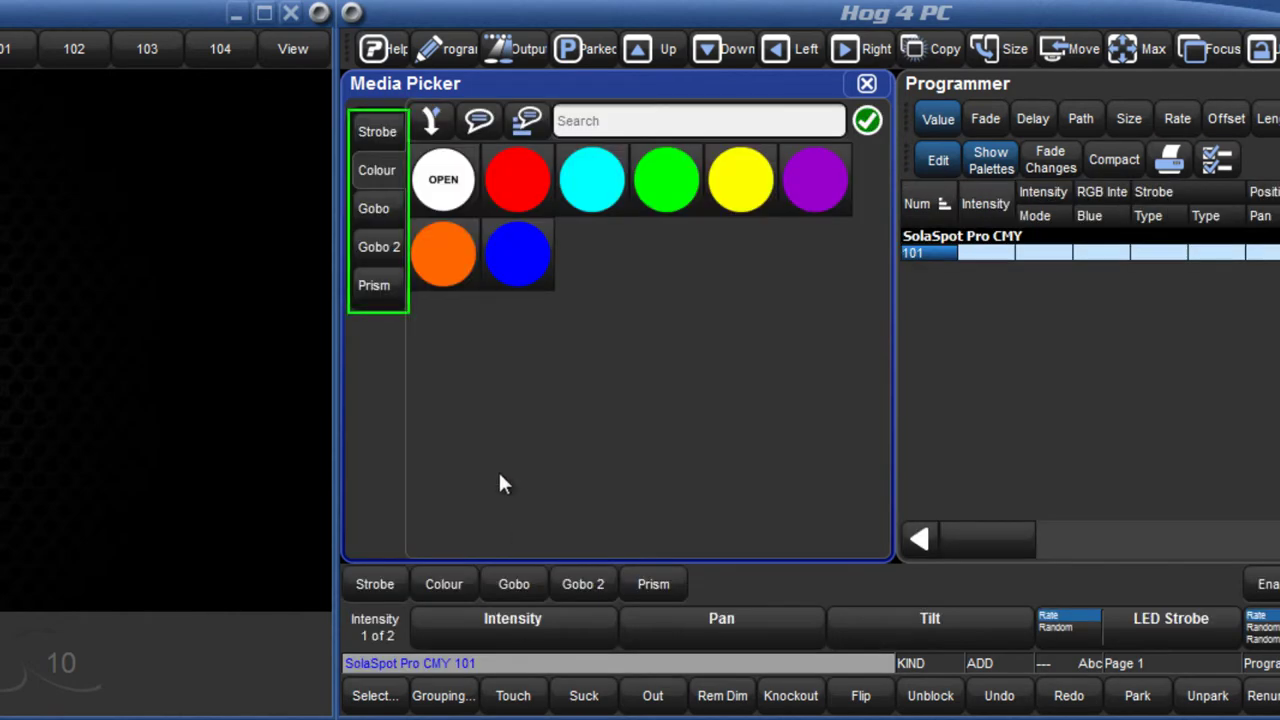
left_click(380, 133)
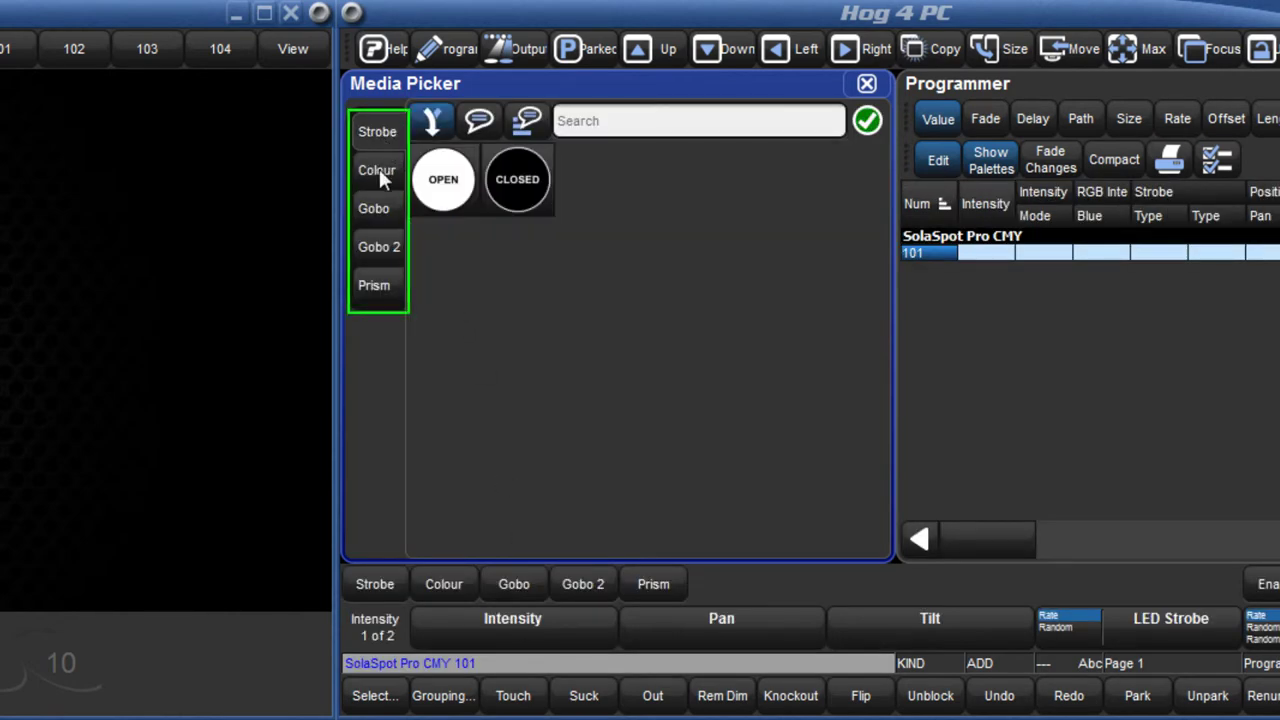
left_click(378, 172)
left_click(379, 212)
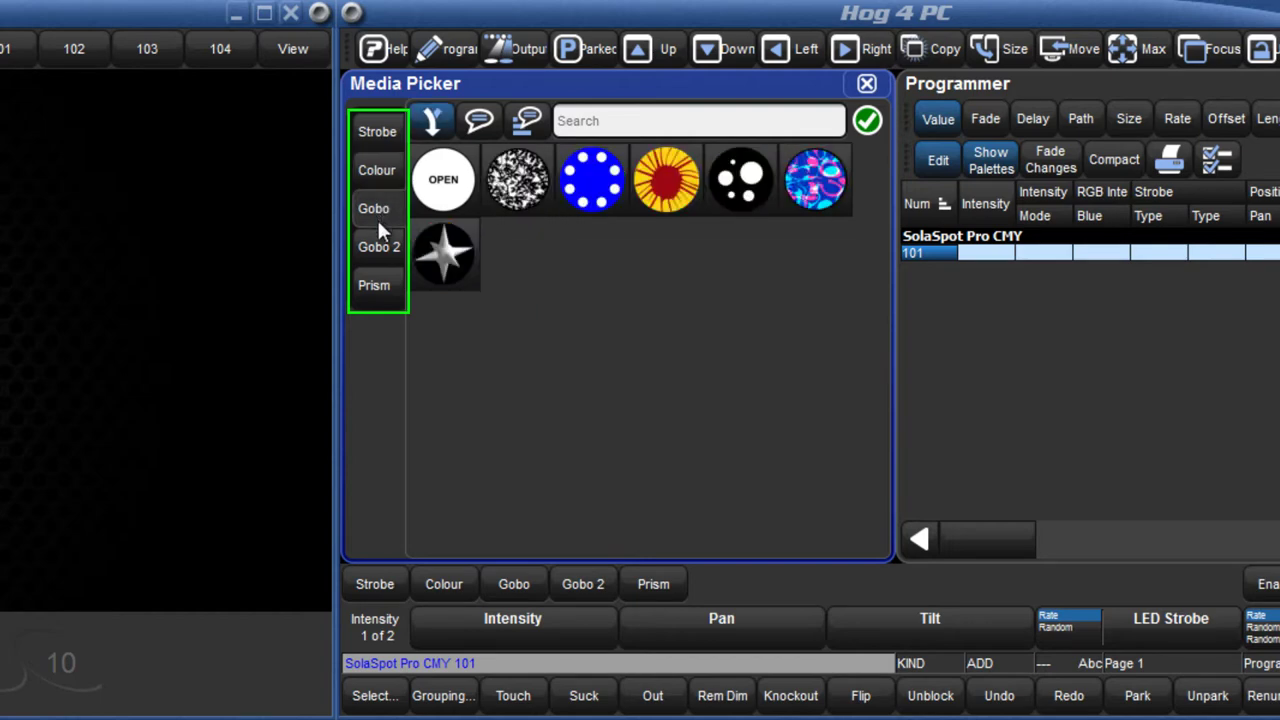
left_click(382, 286)
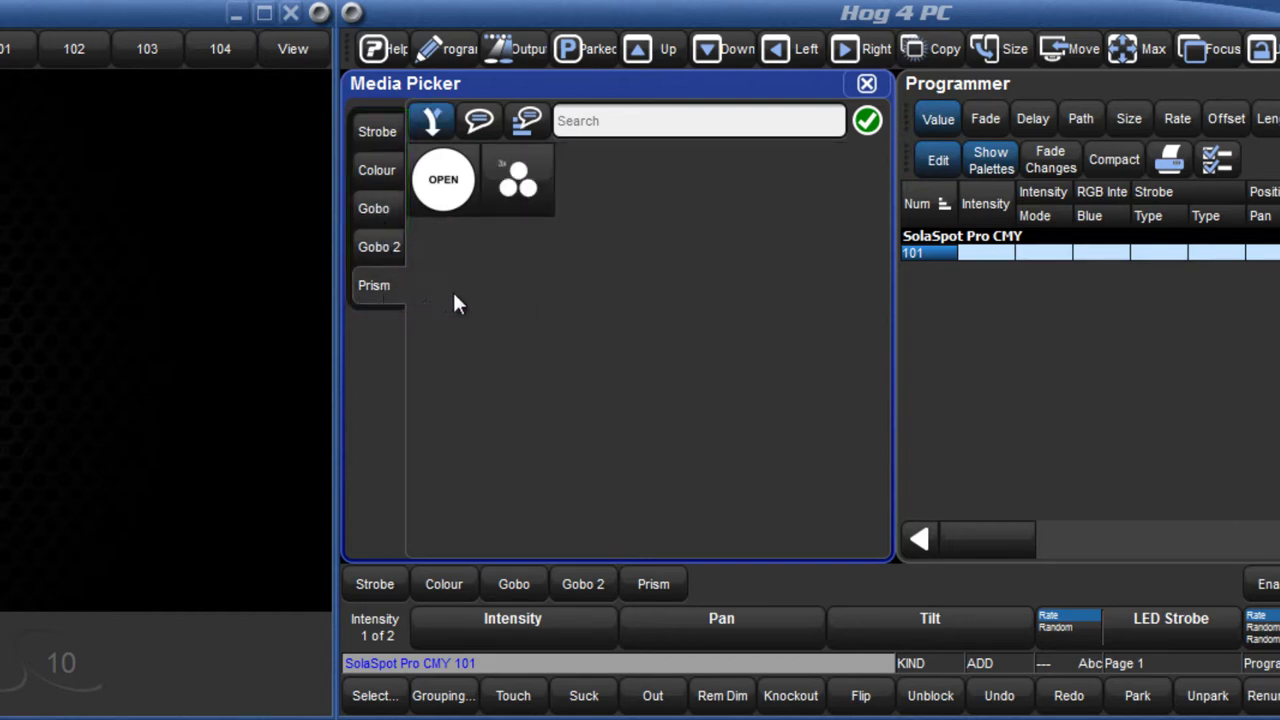
Clear the programmer, then select Axon HD Graphic 2 and display its media folders in the Media Picker
key("Escape")
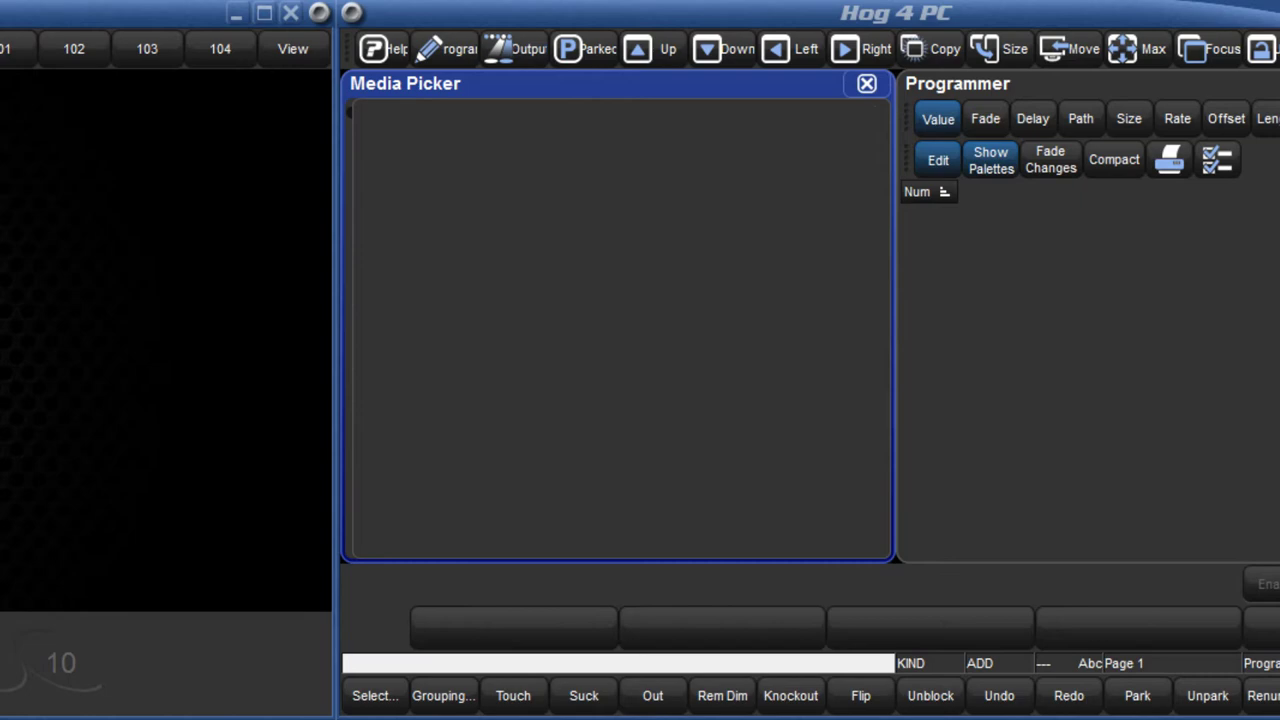
type("2")
key("Return")
key("Return")
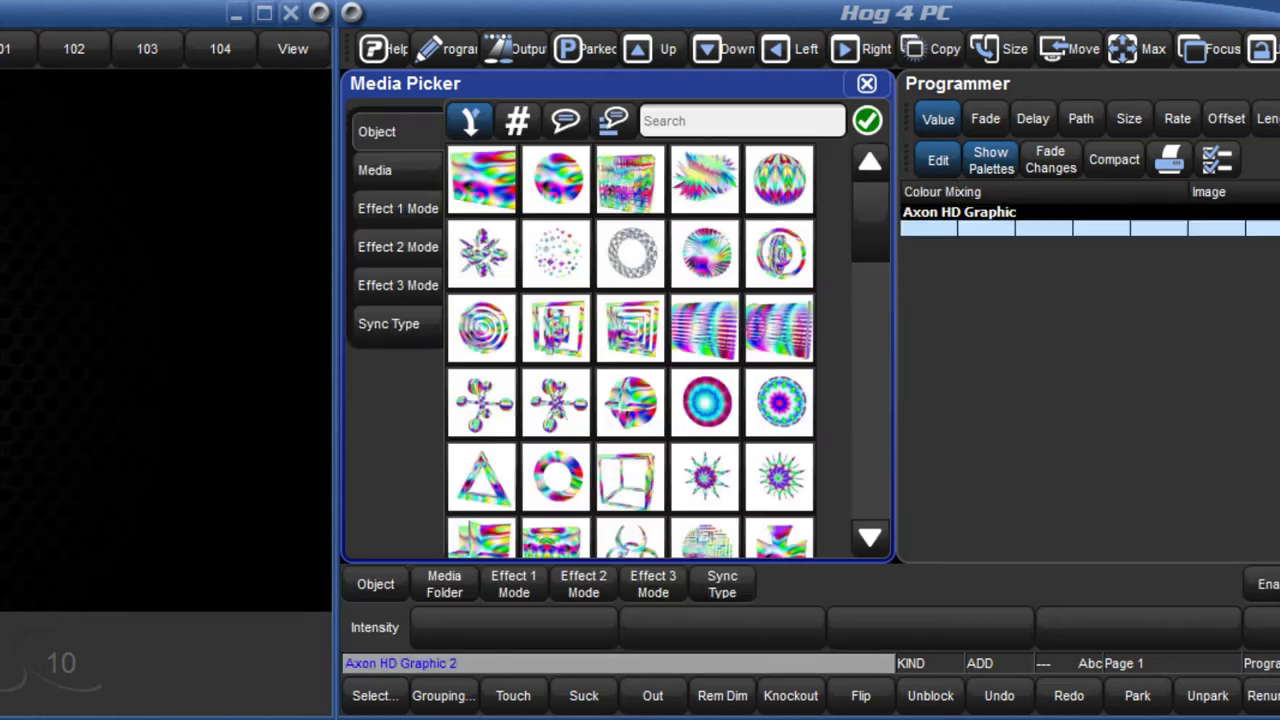
left_click(407, 177)
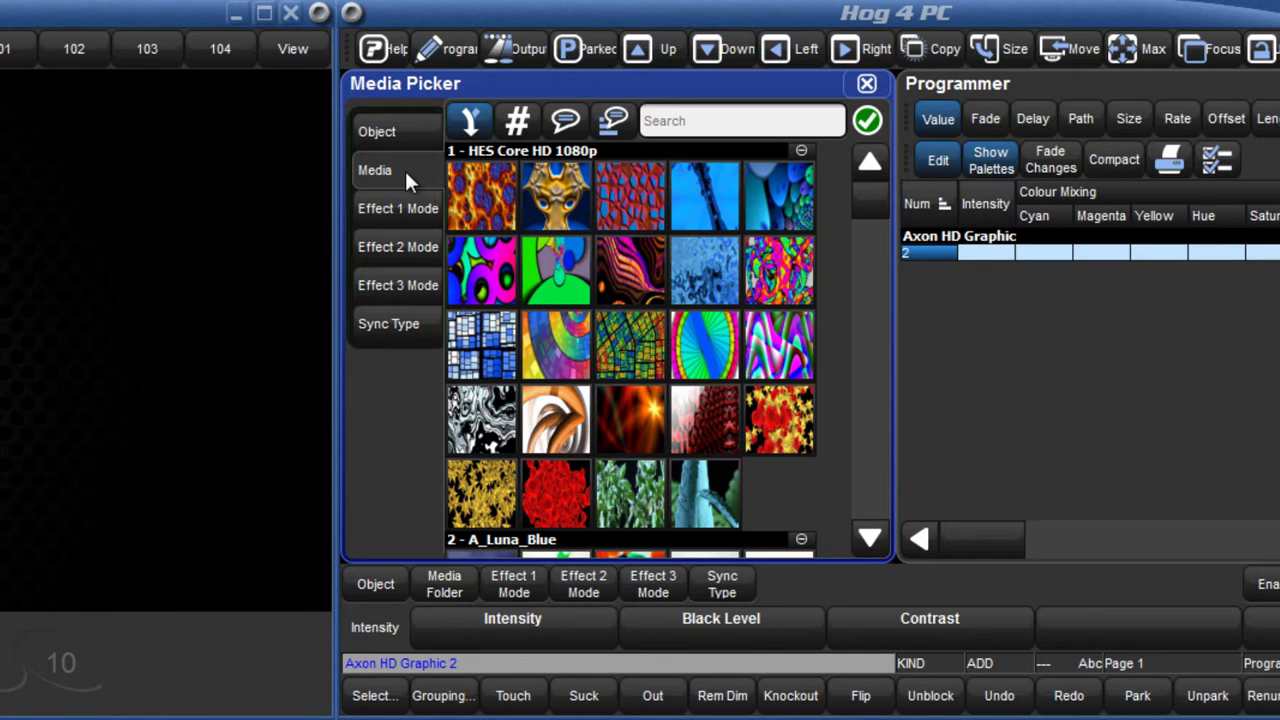
Show slot numbers and names on the media thumbnails, and switch sorting by name on and back off
left_click(519, 124)
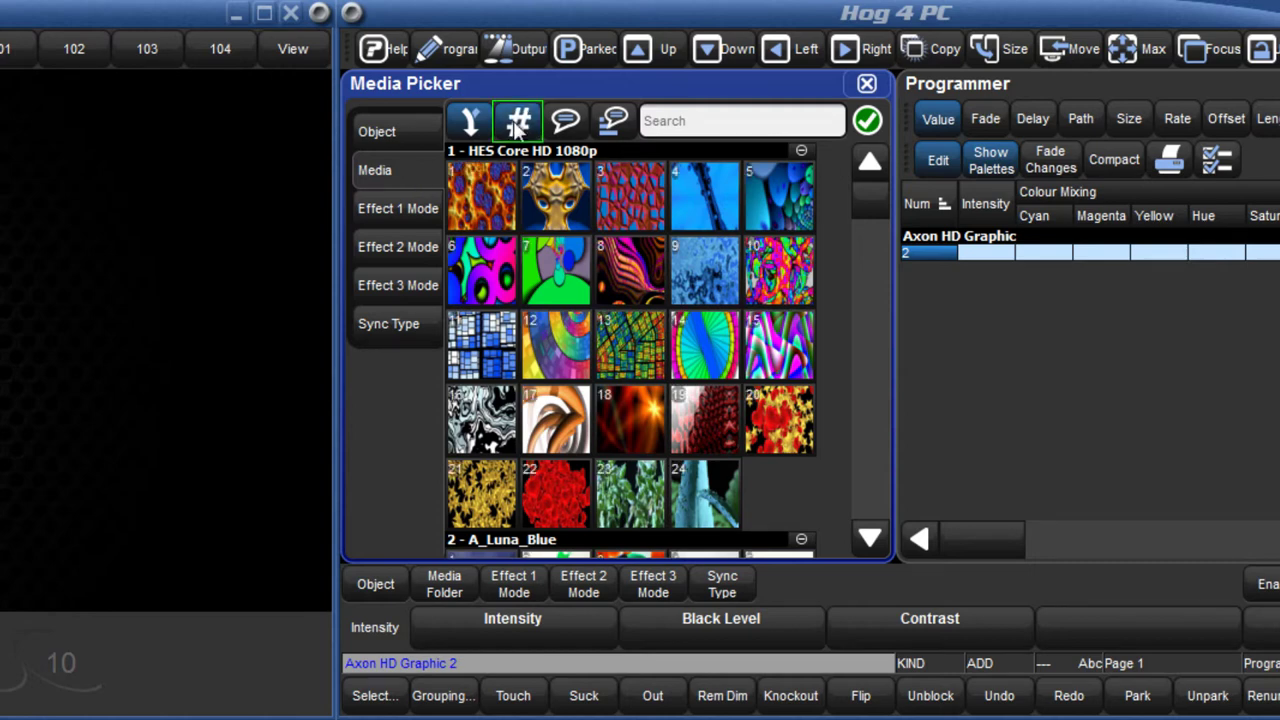
left_click(568, 122)
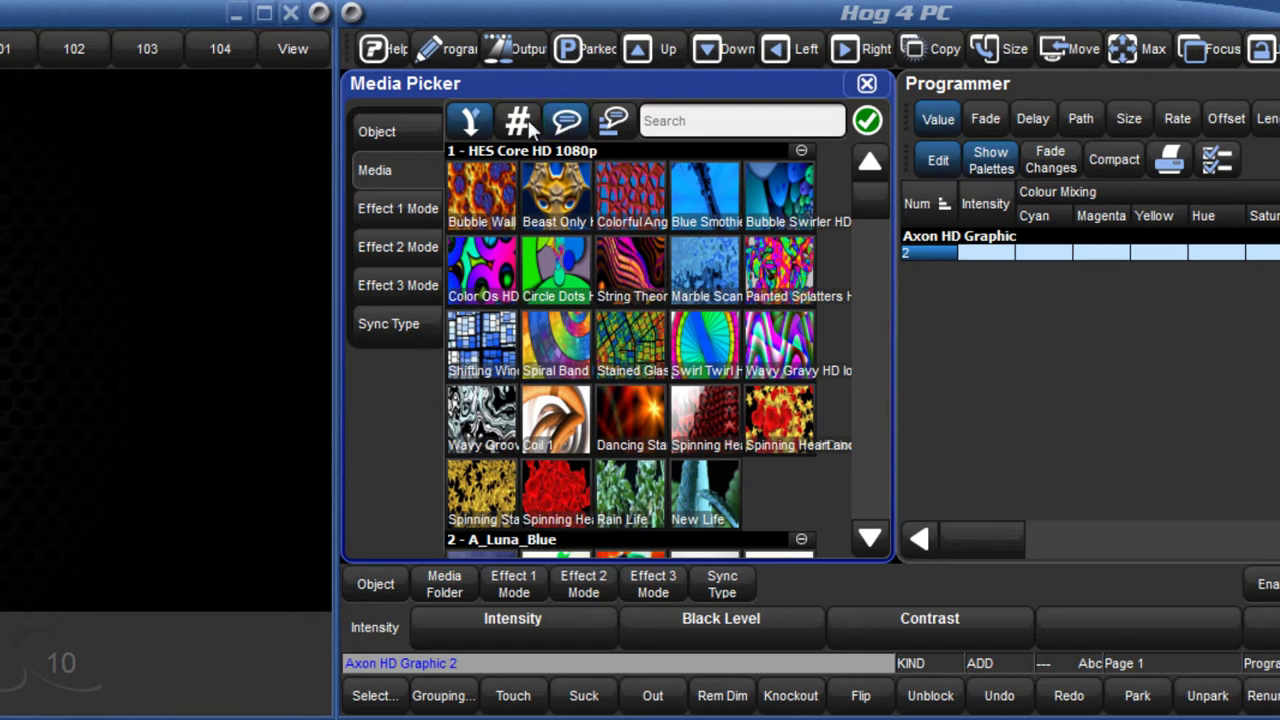
left_click(614, 121)
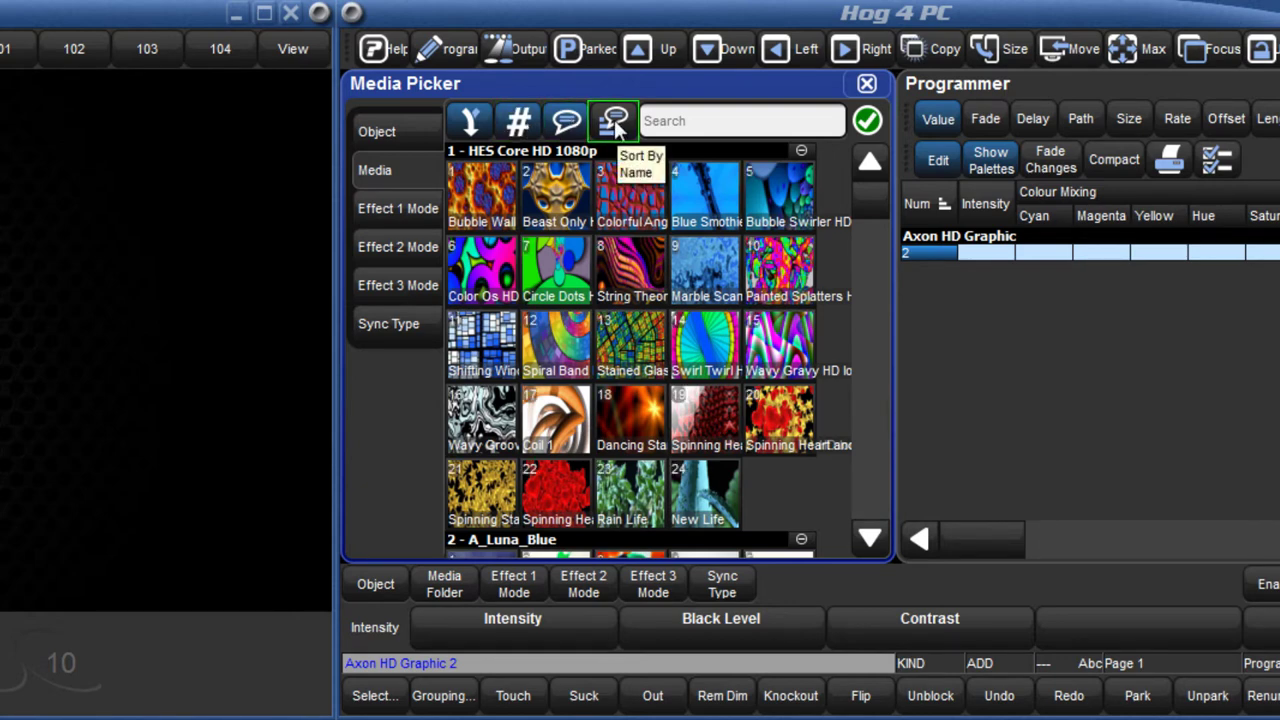
left_click(614, 121)
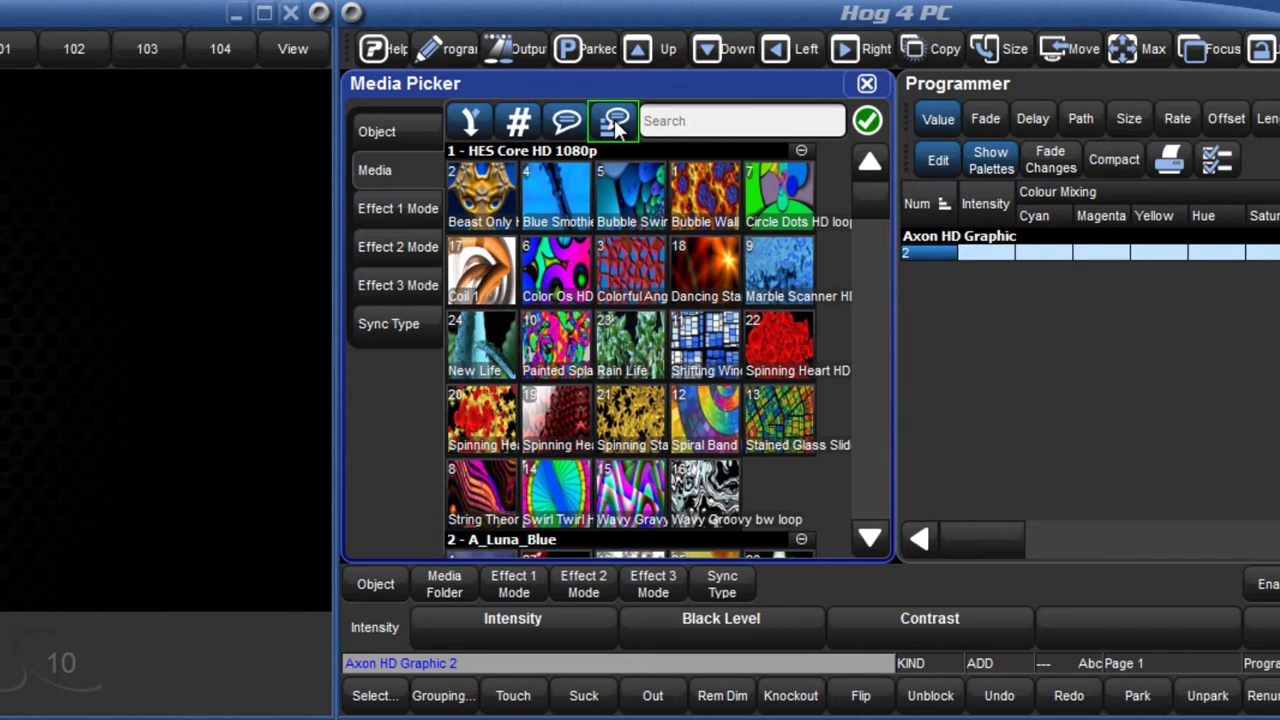
left_click(614, 121)
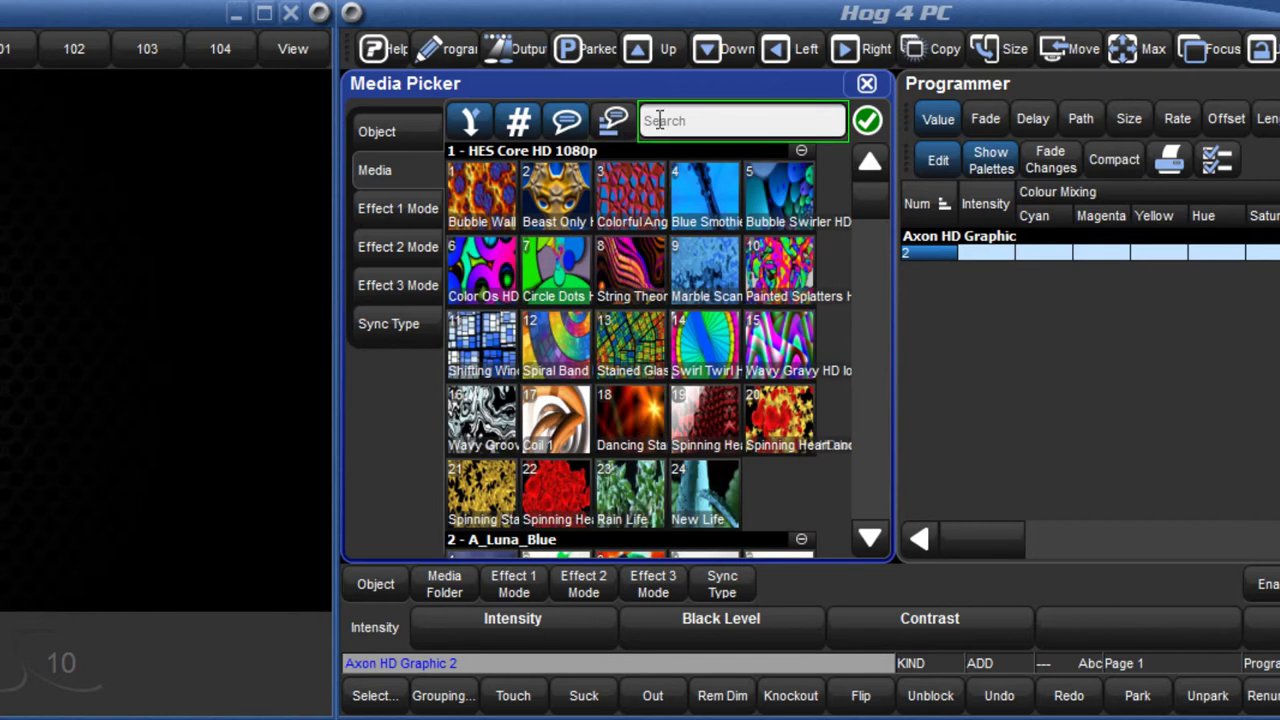
Search the Axon media for "fire", then clear the programmer
left_click(659, 120)
type("fire")
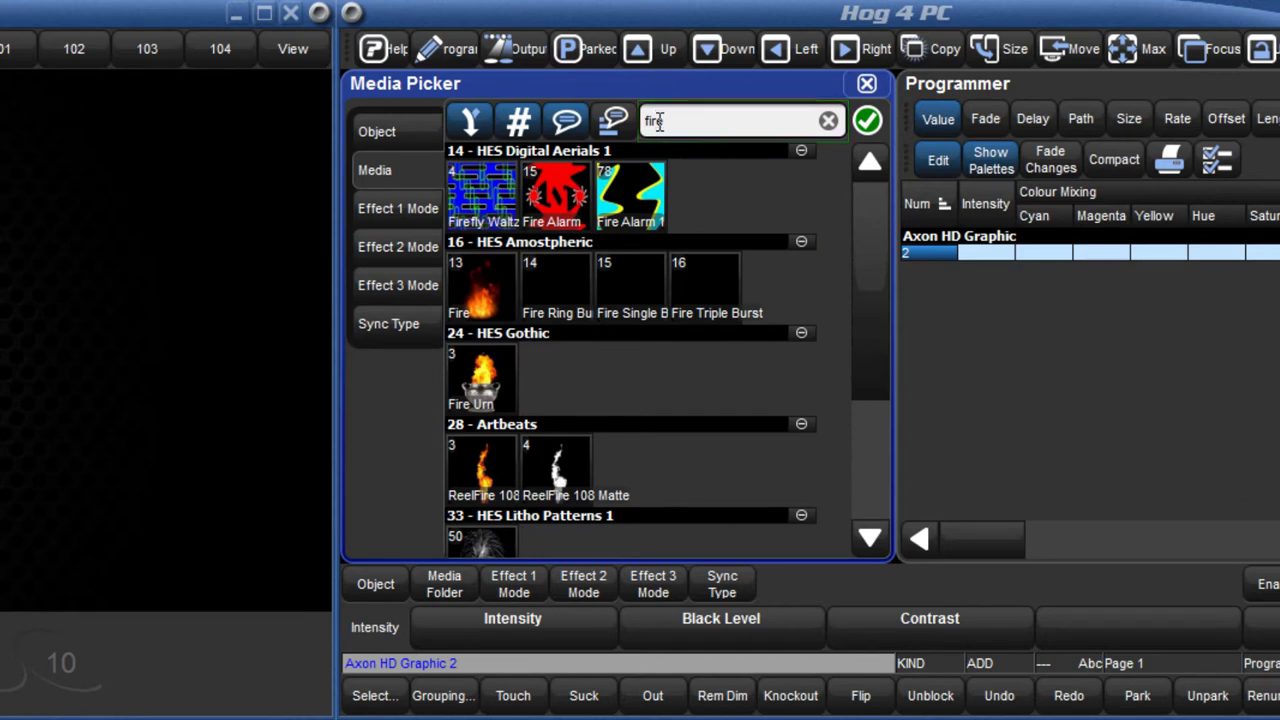
key("Escape")
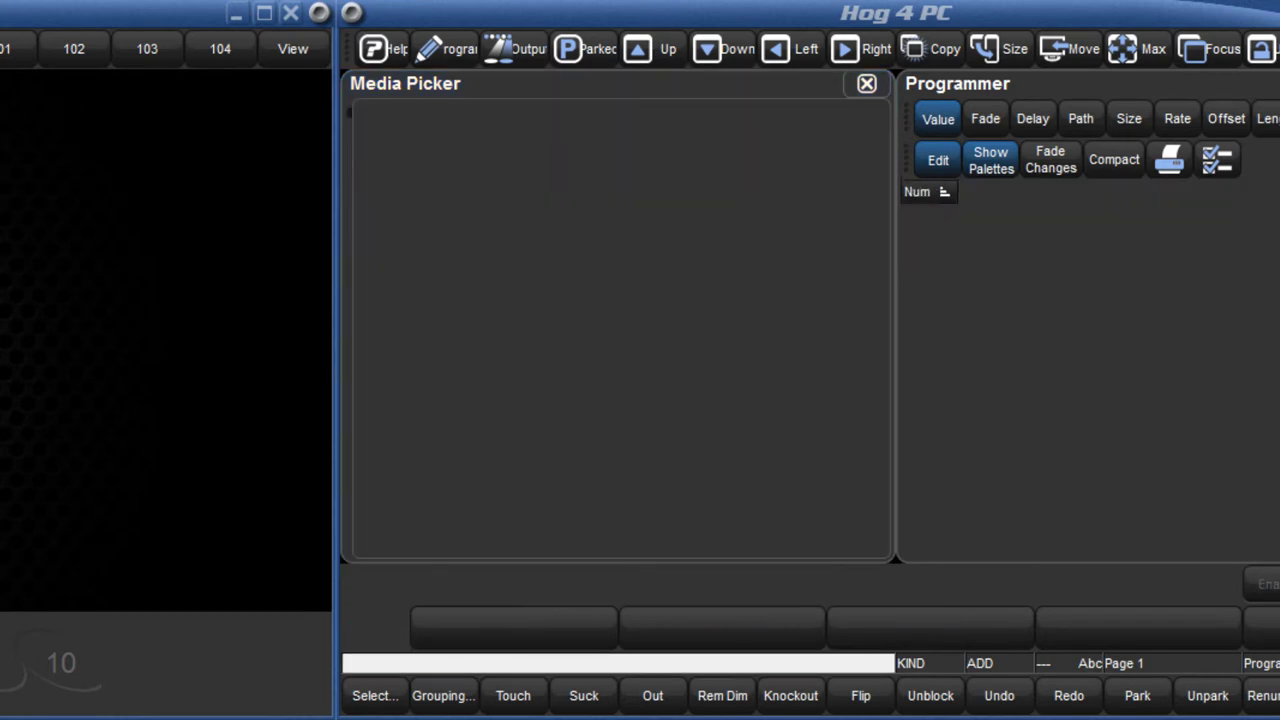
Select SolaSpot Pro CMY 101 together with Vl4000 Spot 401
type("101")
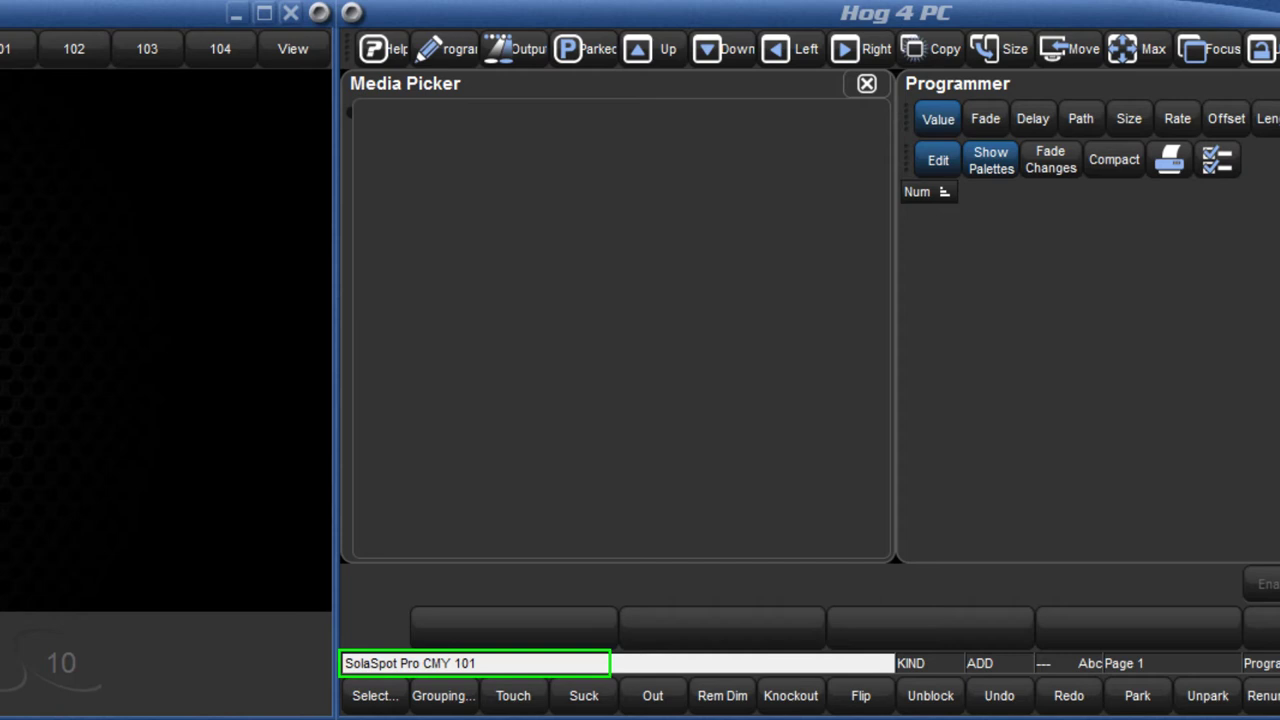
key("Return")
type("+401")
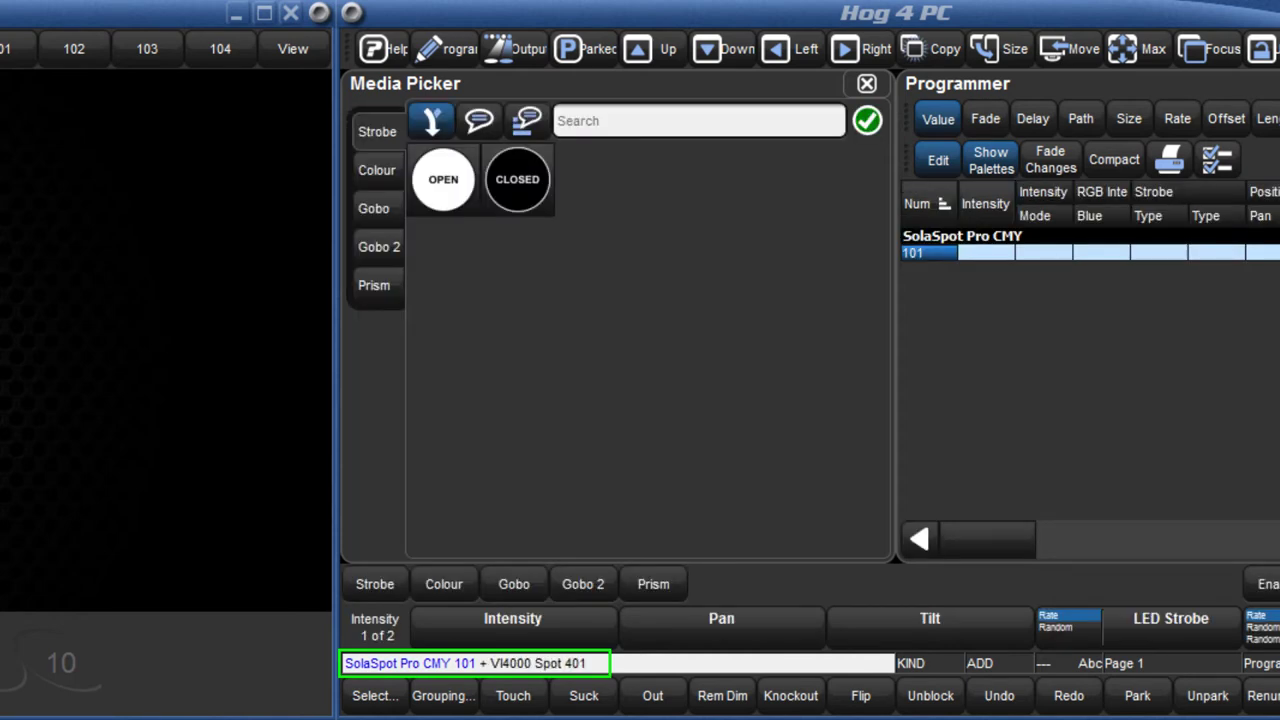
key("Return")
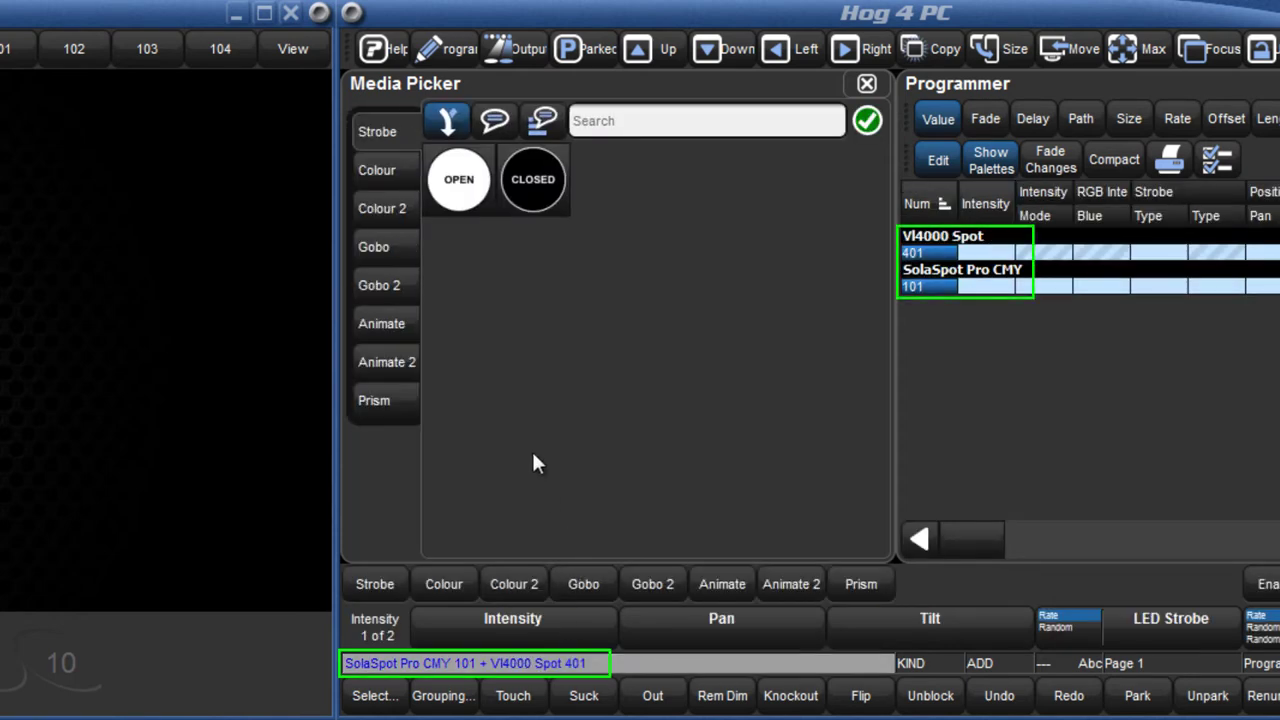
Display the two fixtures' colour slots ungrouped, with names shown on the thumbnails
left_click(390, 173)
left_click(447, 128)
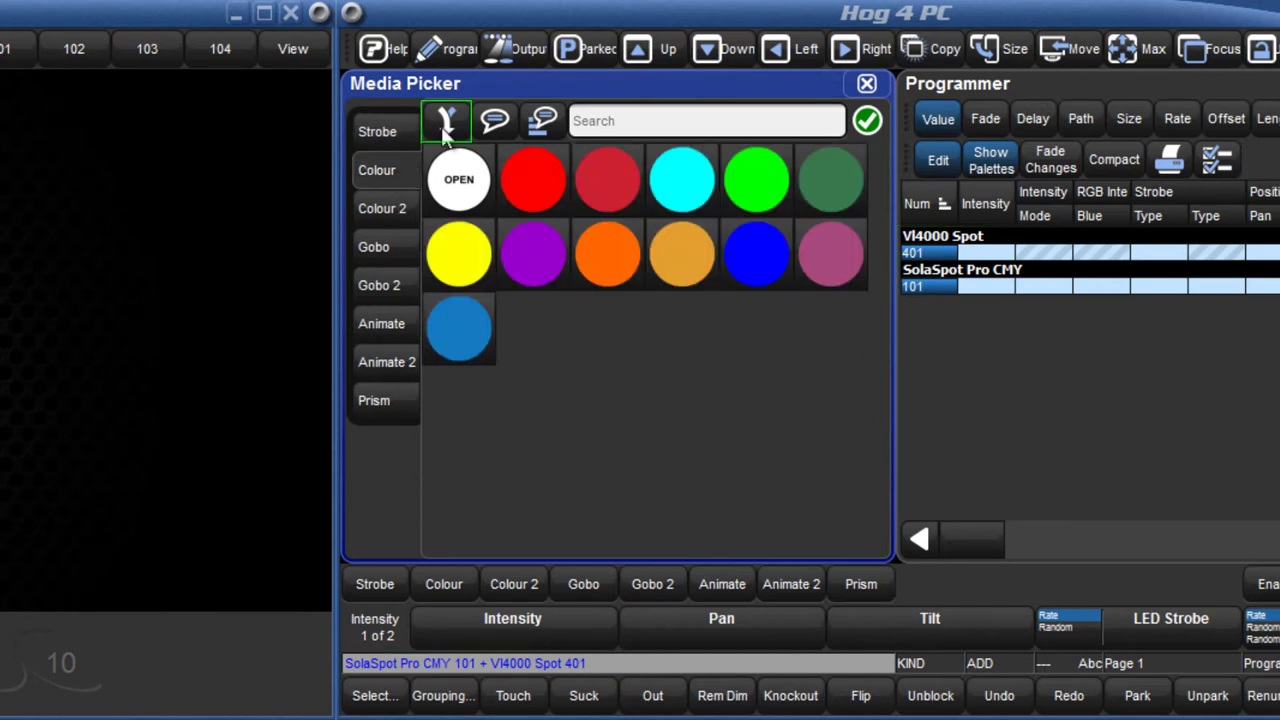
left_click(497, 118)
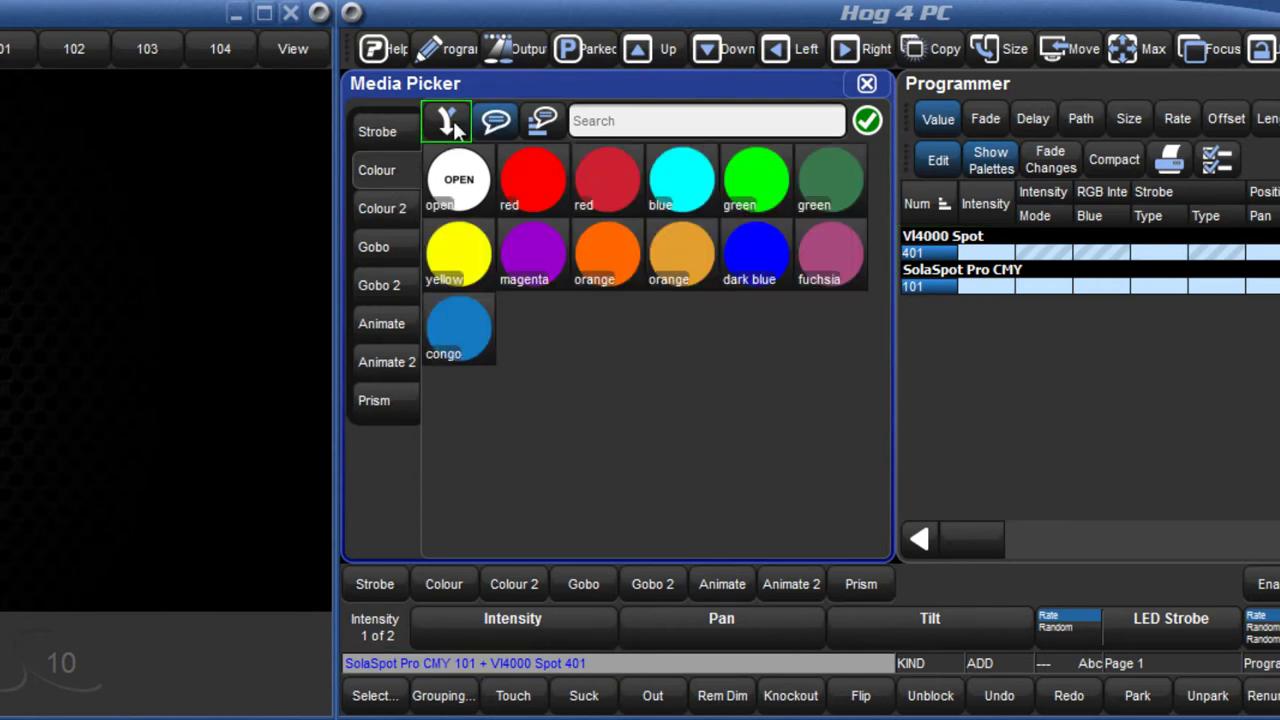
Toggle the merging of same-named colour slots several times, leaving the slots merged
left_click(450, 124)
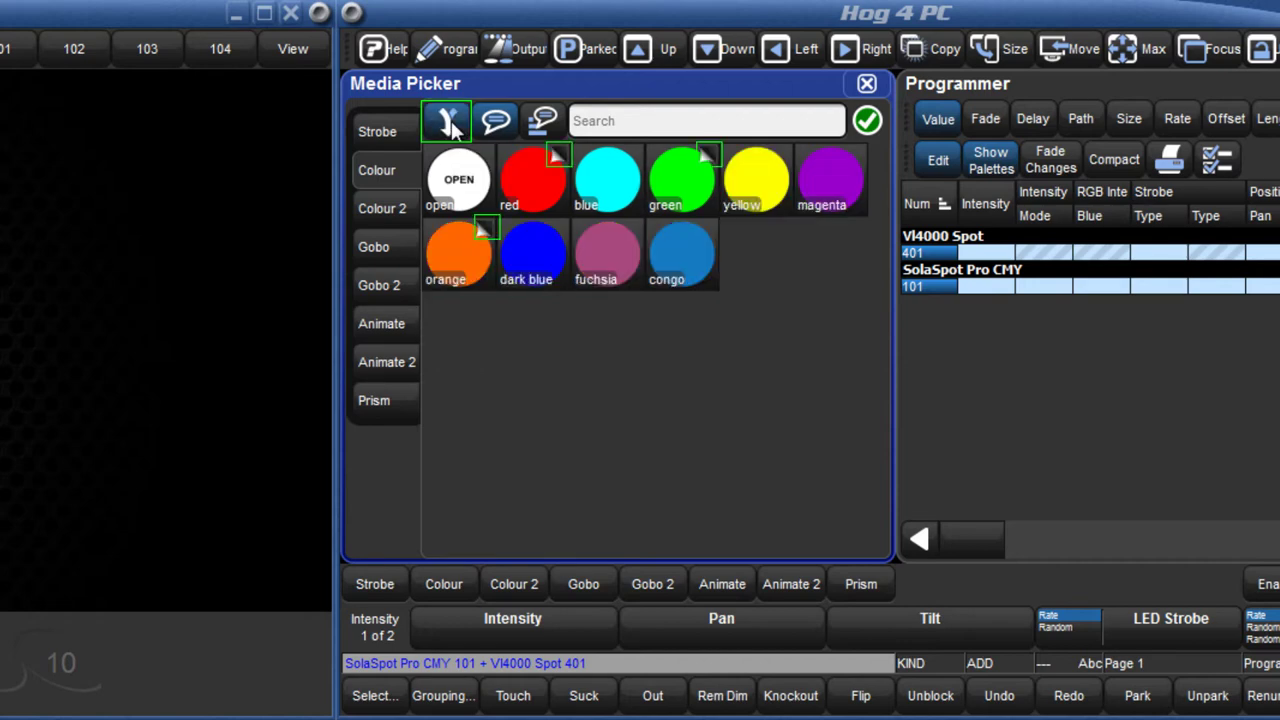
left_click(450, 124)
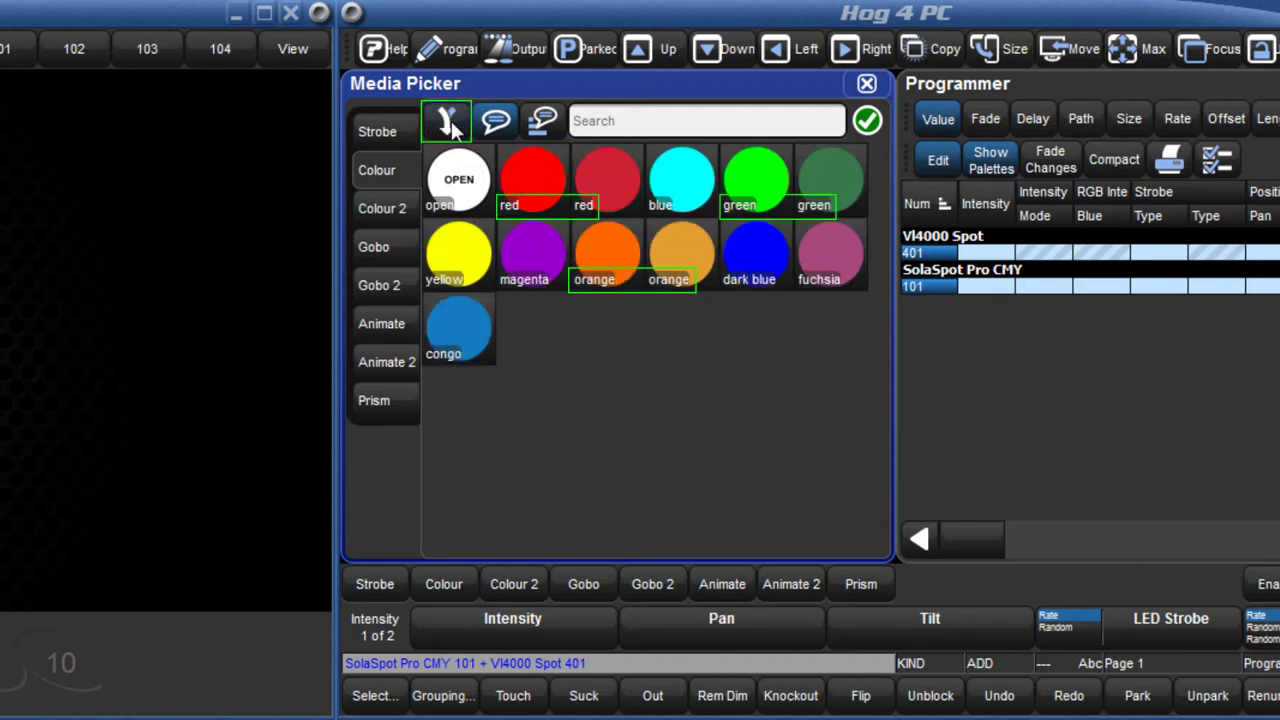
left_click(450, 124)
left_click(450, 124)
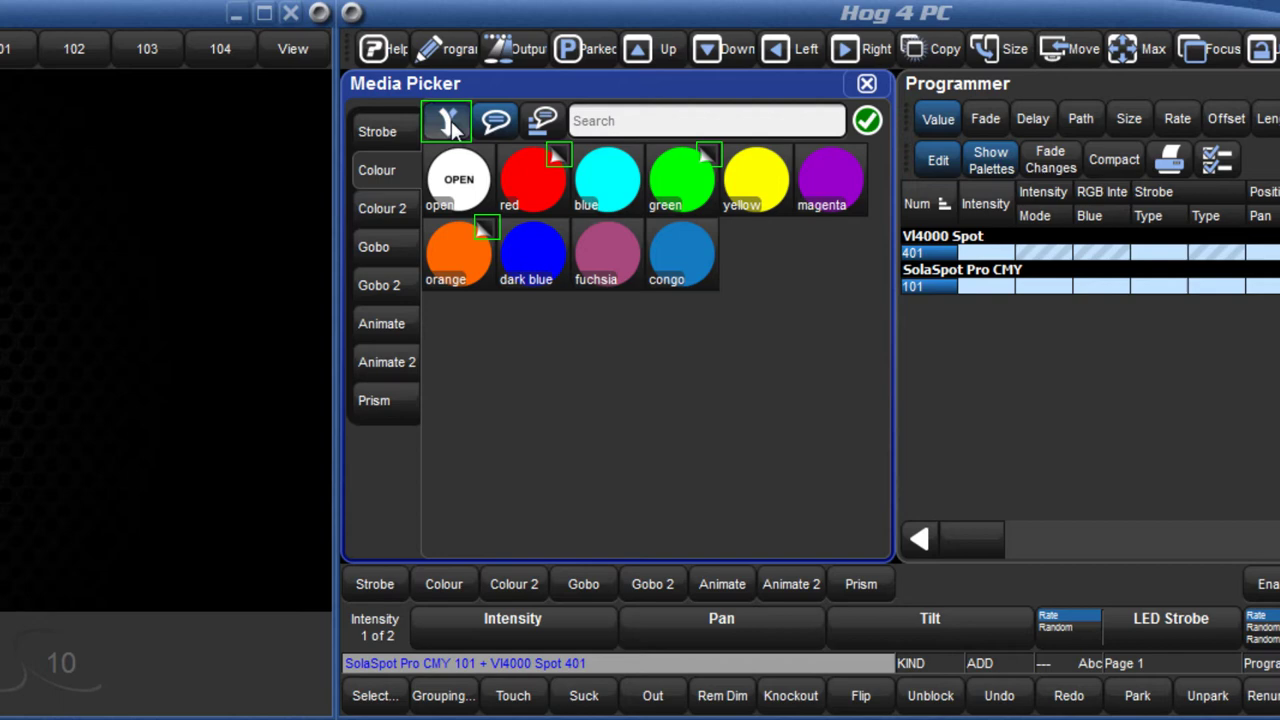
left_click(450, 124)
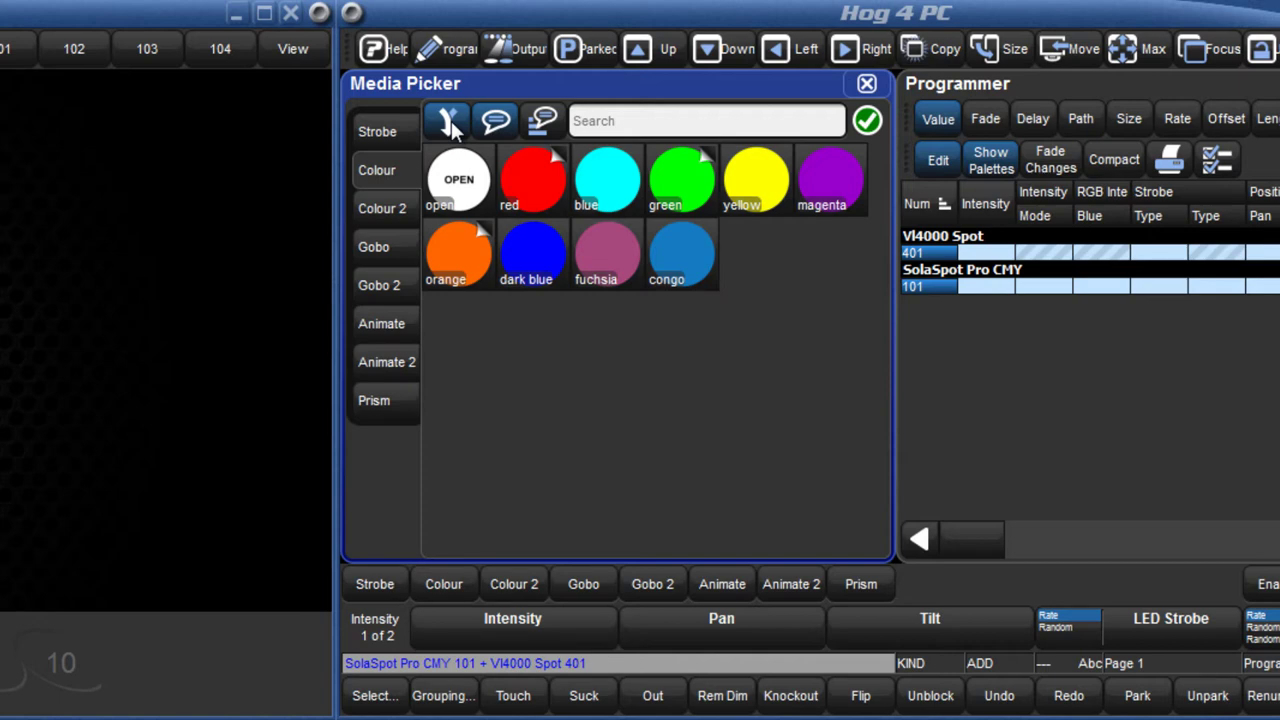
Clear the programmer and open the Fixture Window
left_click(989, 613)
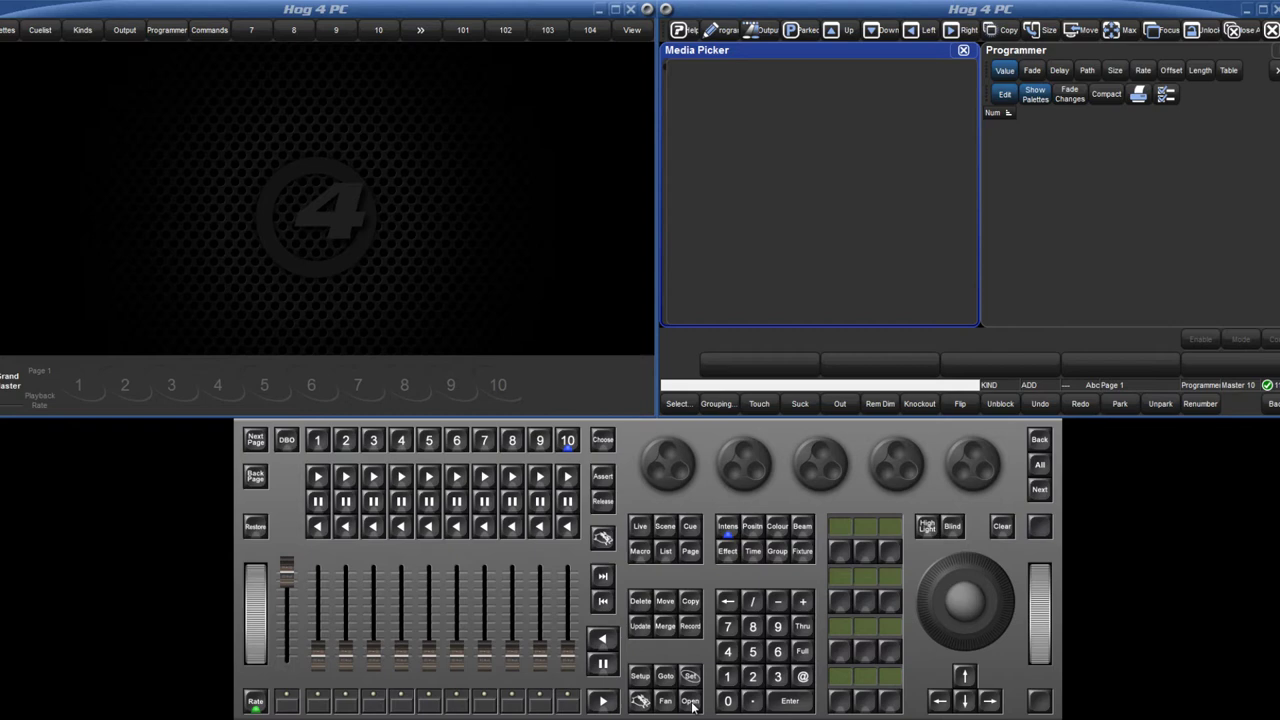
left_click(691, 703)
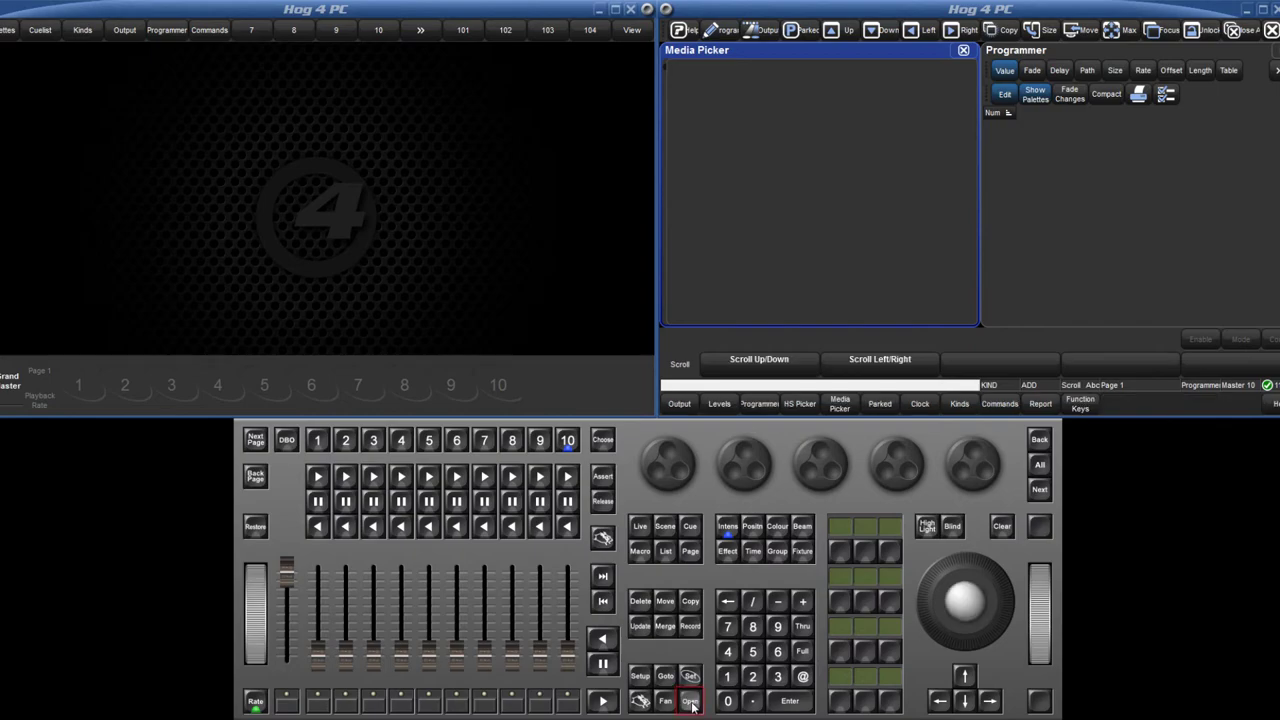
left_click(803, 552)
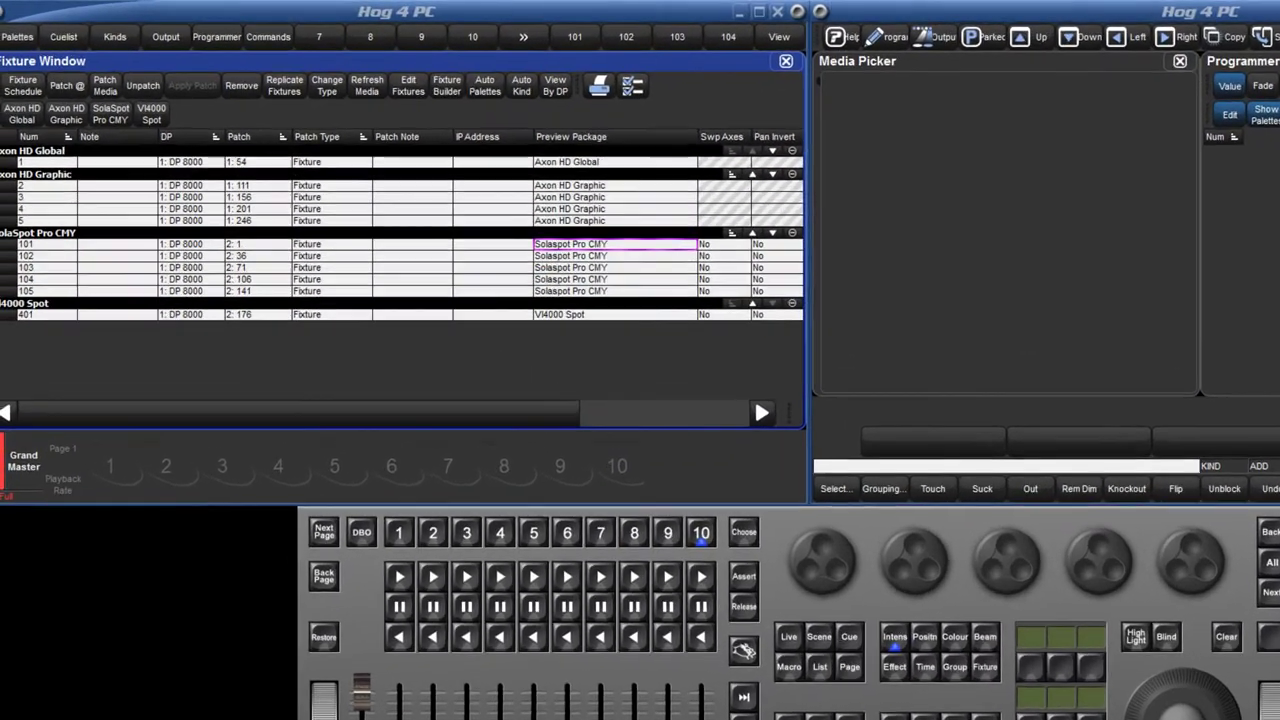
Select SolaSpot Pro CMY fixtures 101 through 105, then clear the programmer
left_click(728, 677)
left_click(728, 702)
type("101")
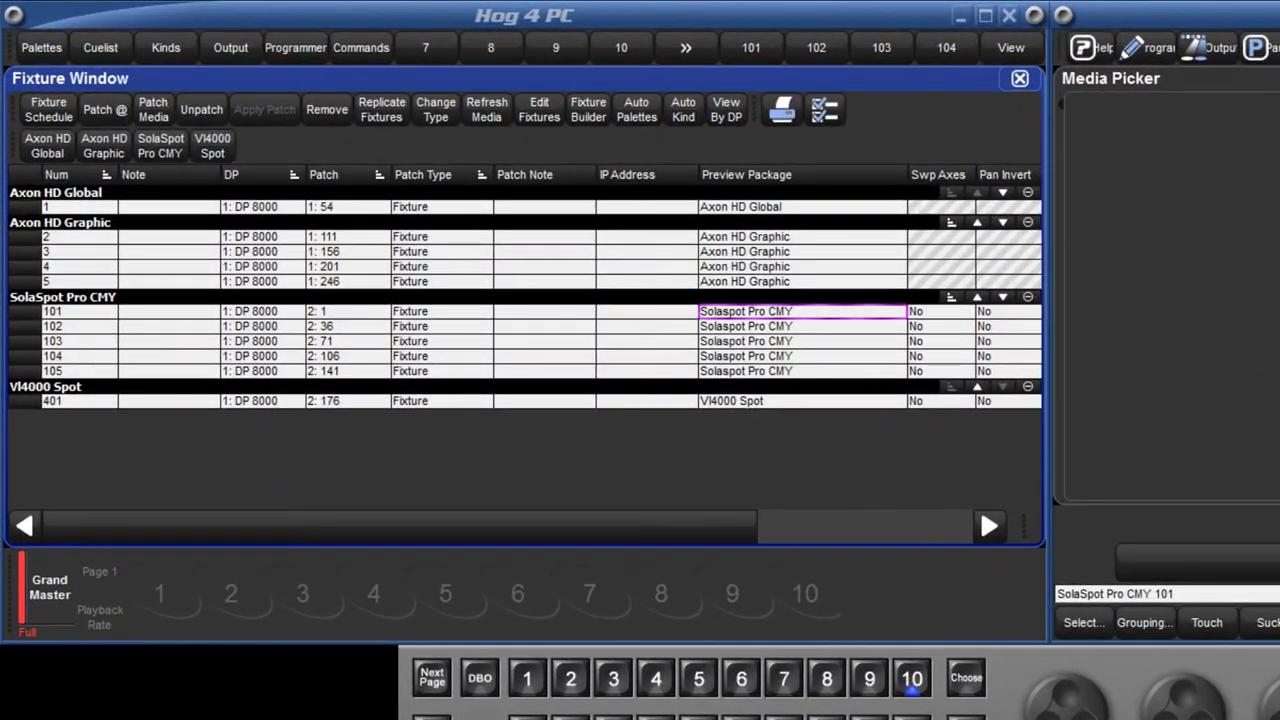
type(">105")
key("Return")
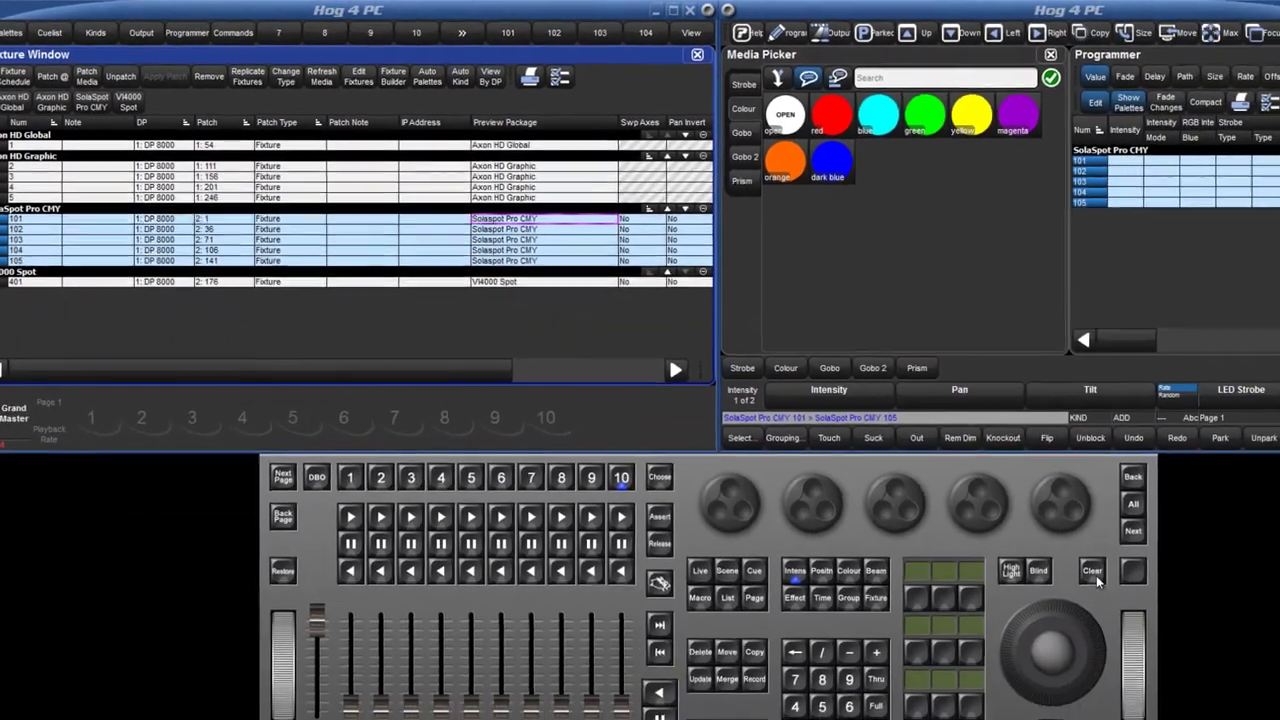
left_click(1228, 638)
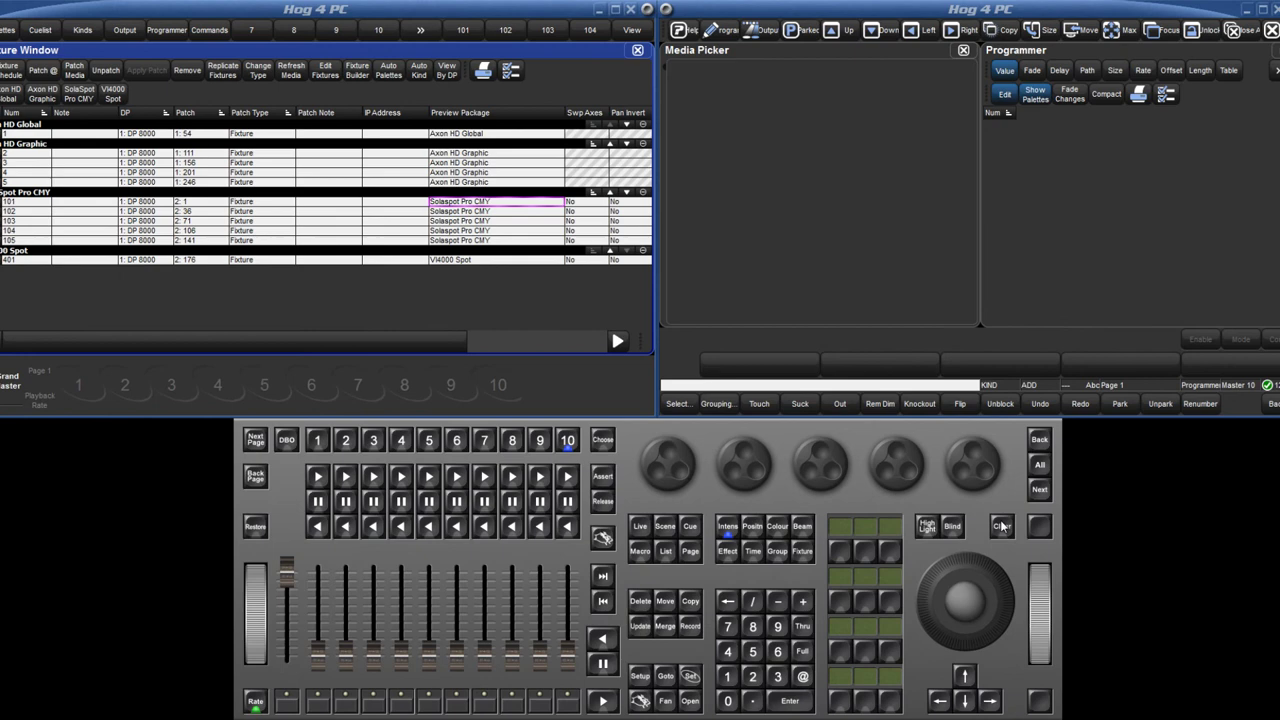
Close the Fixture Window and select SolaSpot Pro CMY fixture 101
left_click(636, 51)
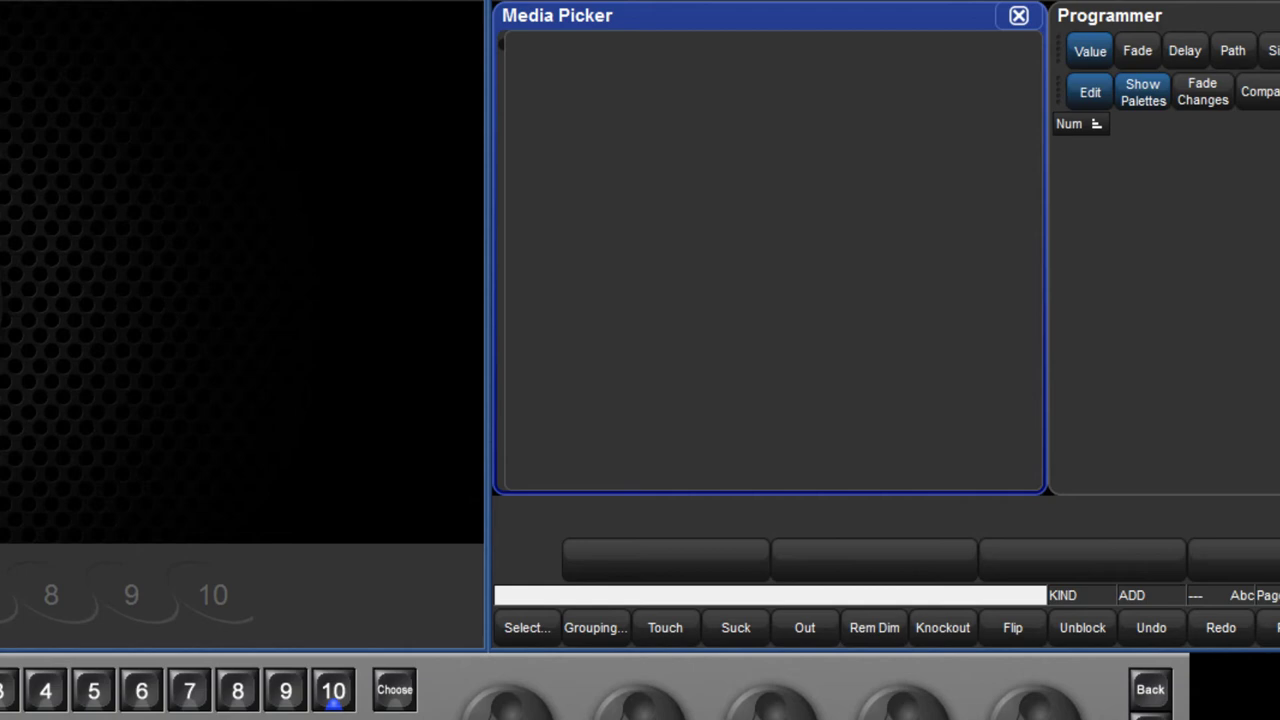
type("101")
key("Return")
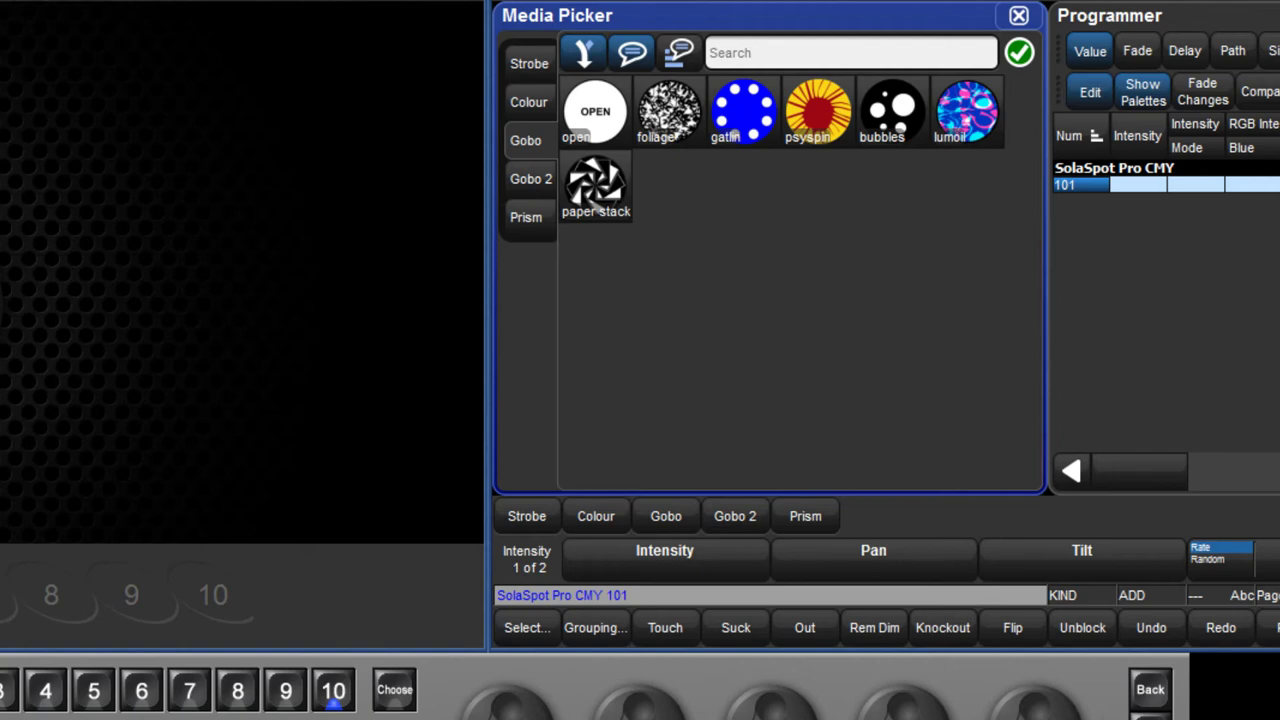
Relabel the paper stack gobo slot of the selected SolaSpot Pro CMY fixture as "spike"
left_click(603, 210)
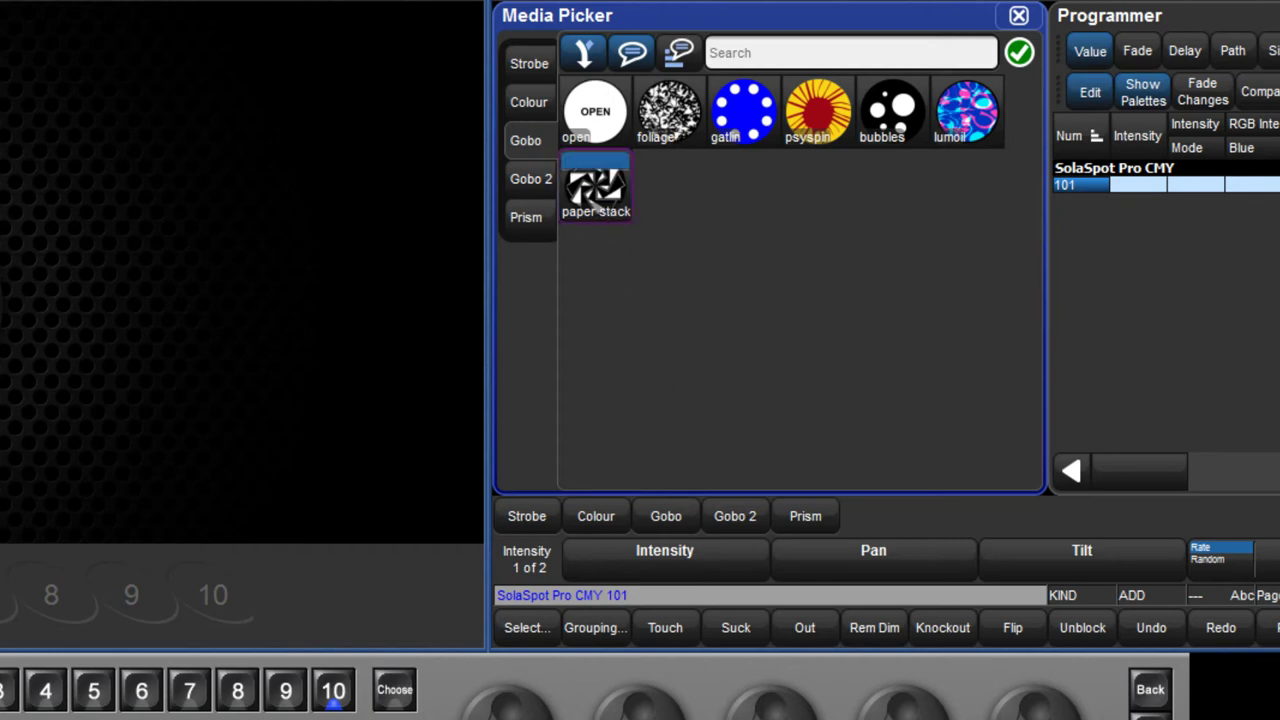
right_click(599, 199)
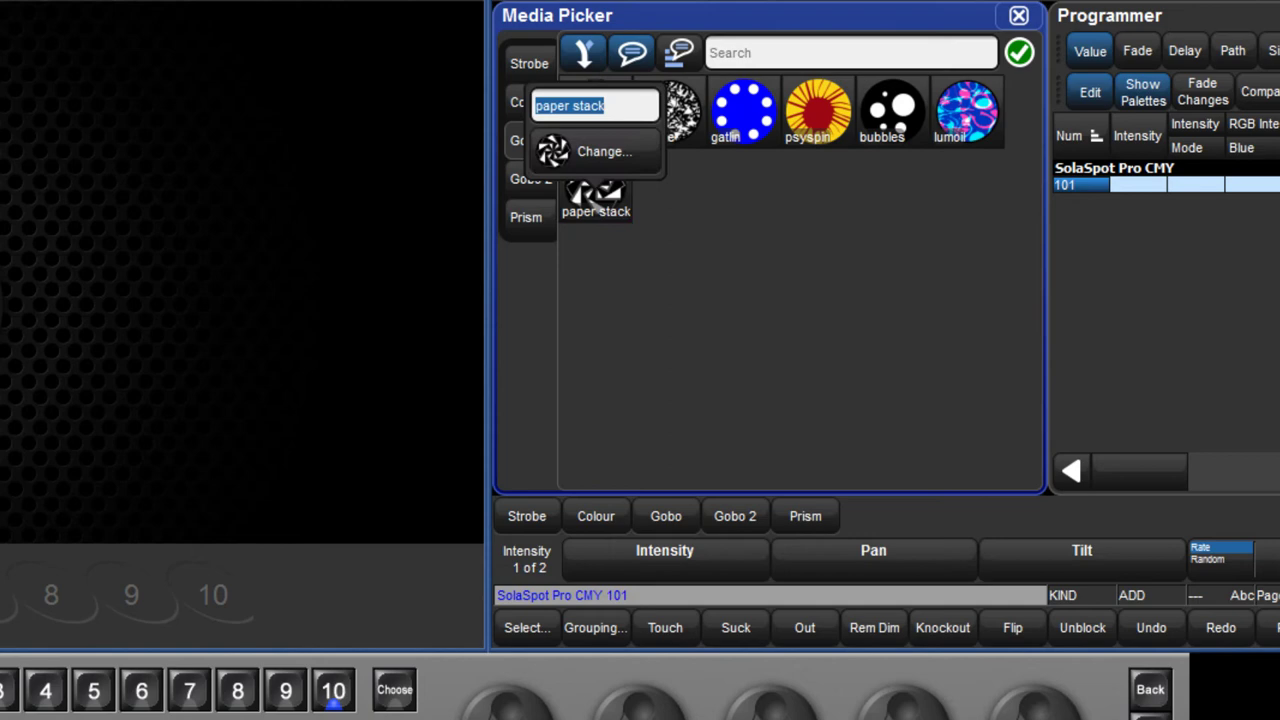
type("spike")
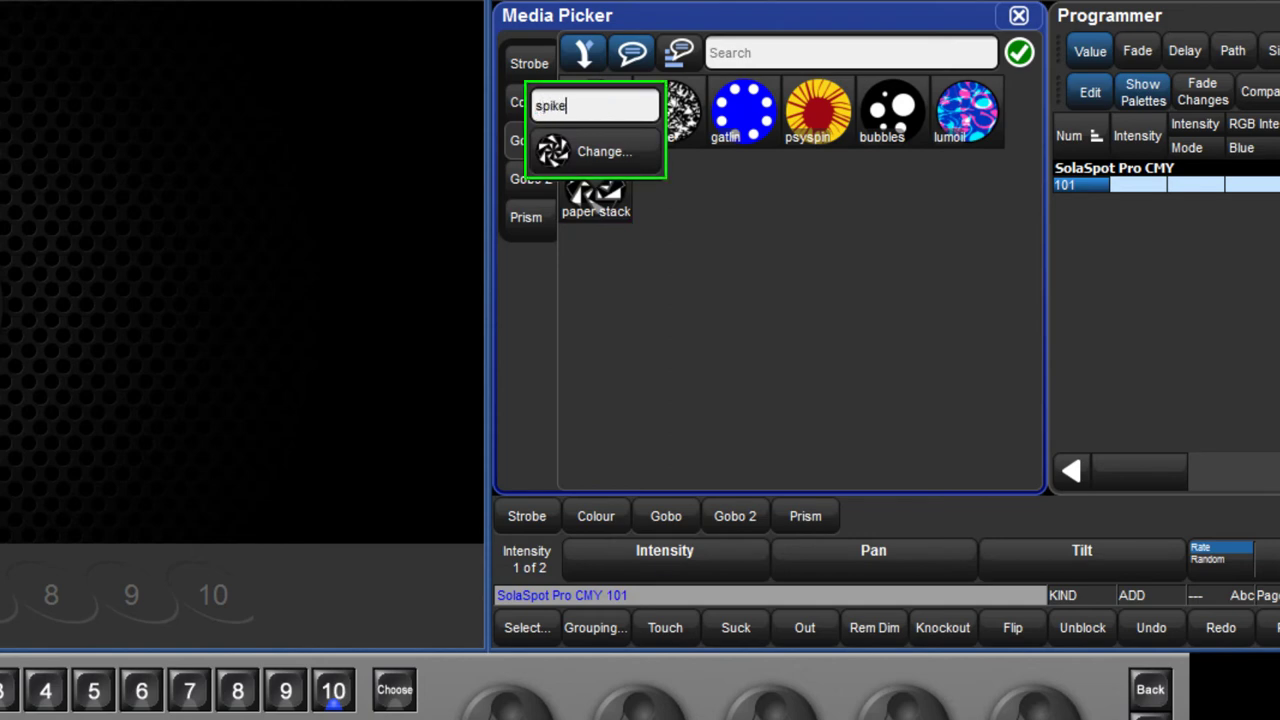
Change the gobo slot's thumbnail to 3D_ball_spike_small.png from the Thumbnail Library's Gobo folder and confirm the slot edit
left_click(602, 151)
double_click(292, 566)
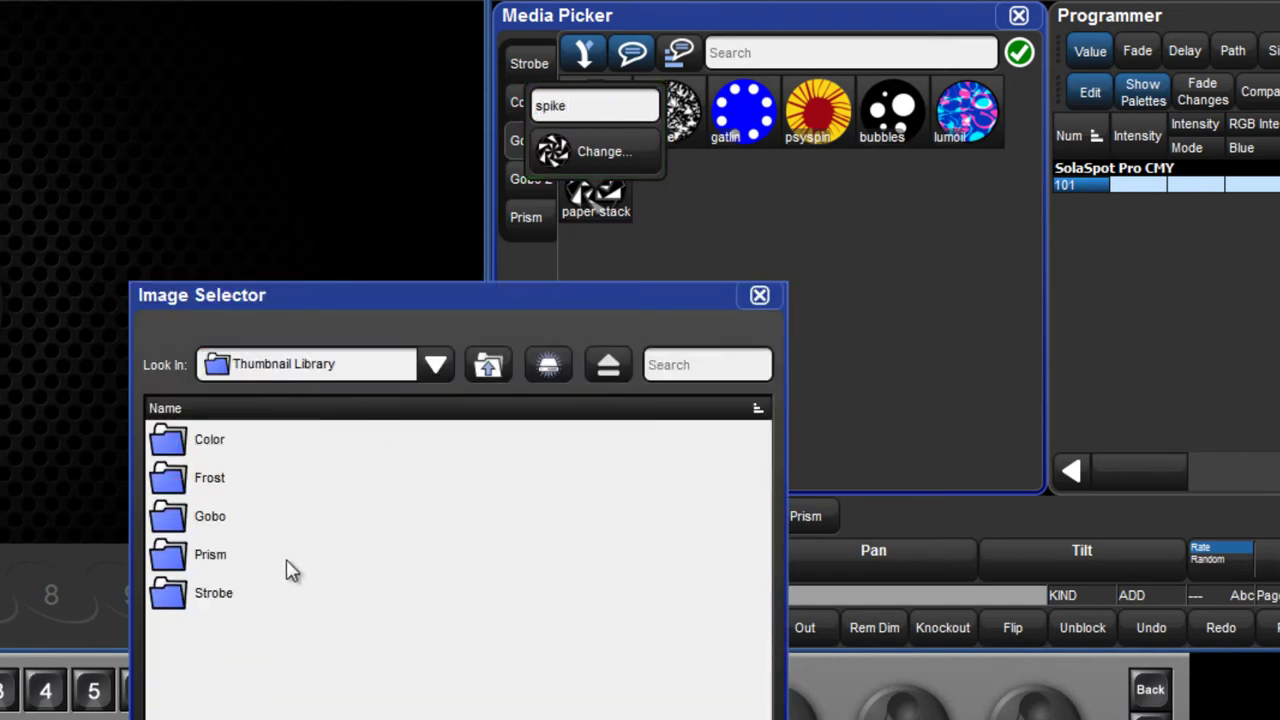
double_click(243, 517)
left_click(263, 518)
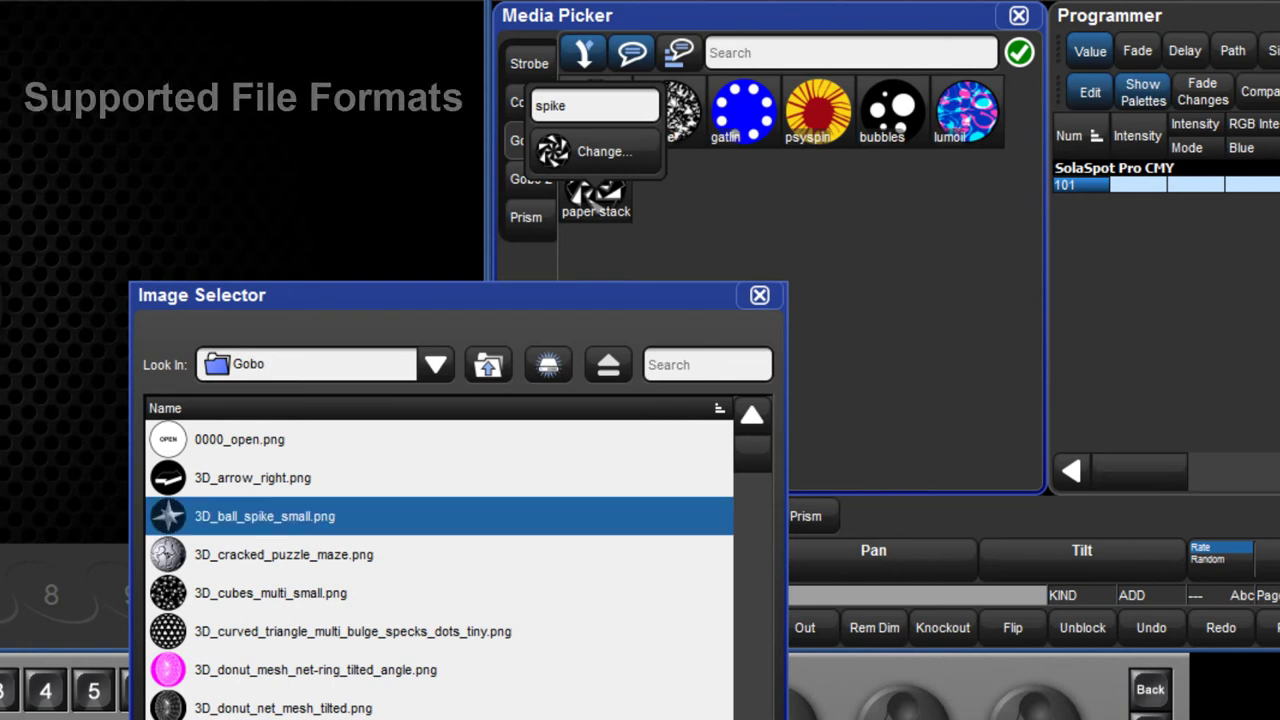
double_click(264, 517)
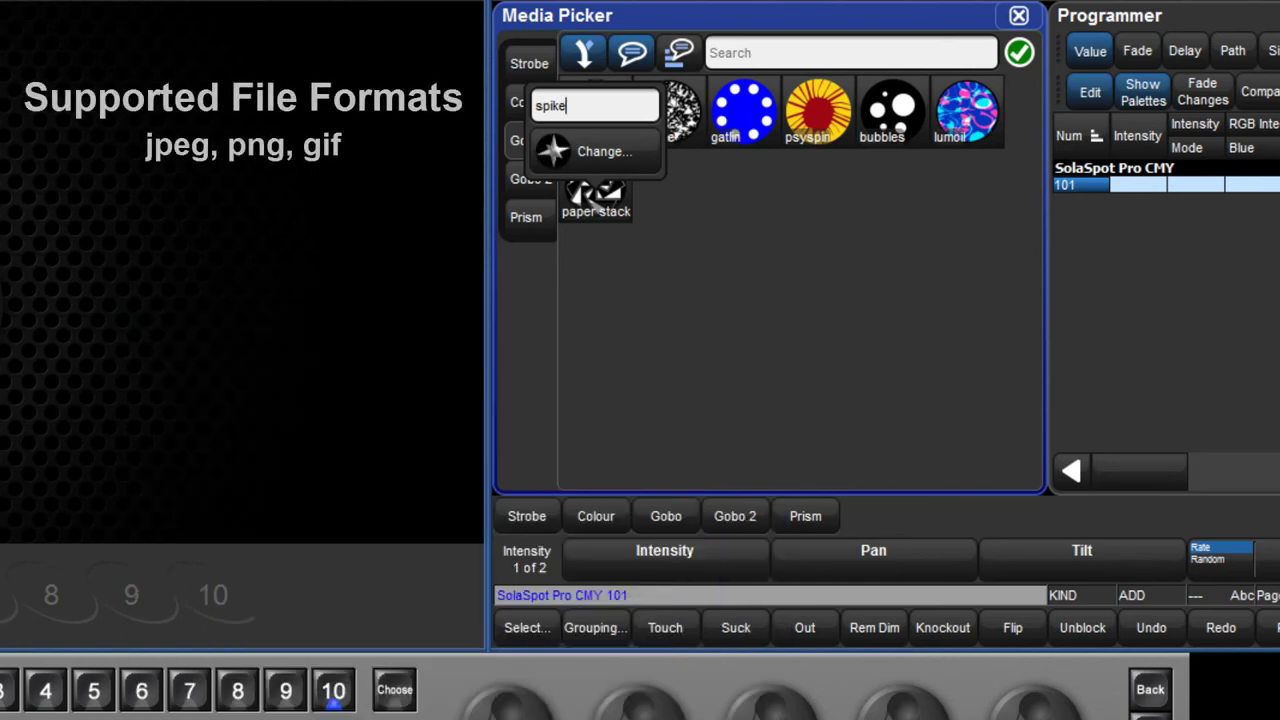
key("Return")
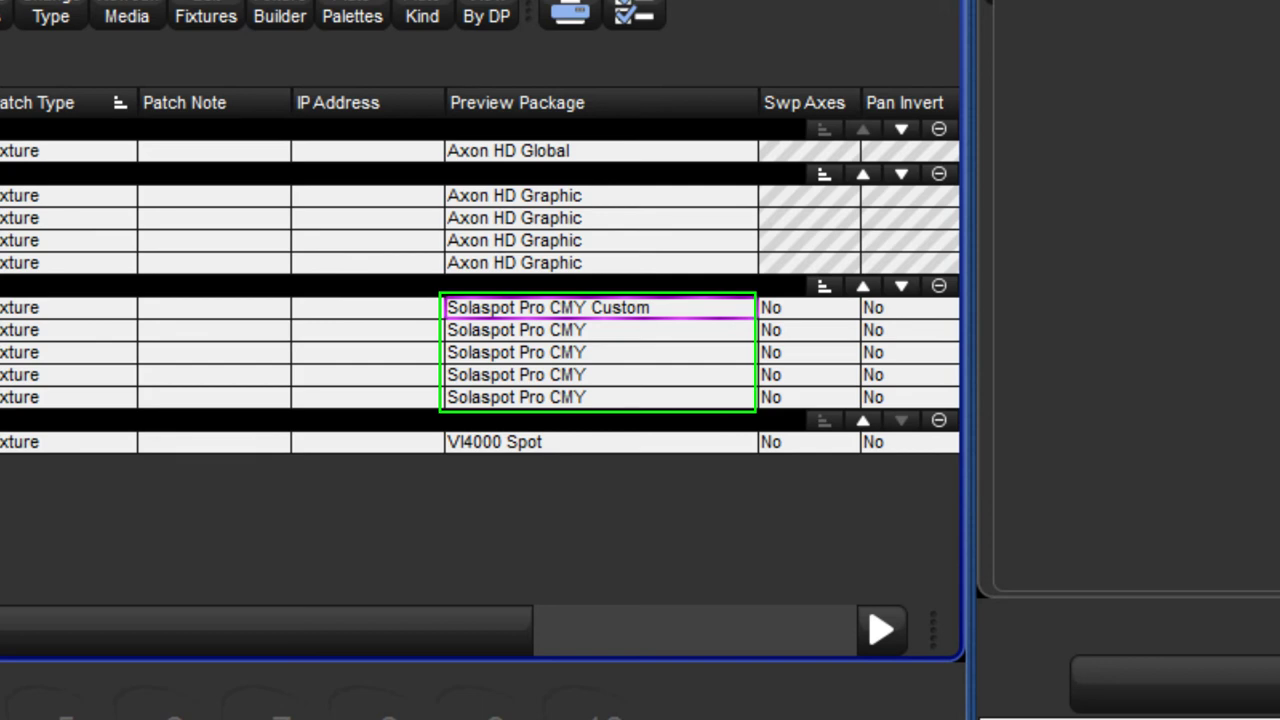
Assign the Solaspot Pro CMY Custom preview package to the third and fifth SolaSpot Pro CMY fixtures
left_click(635, 352)
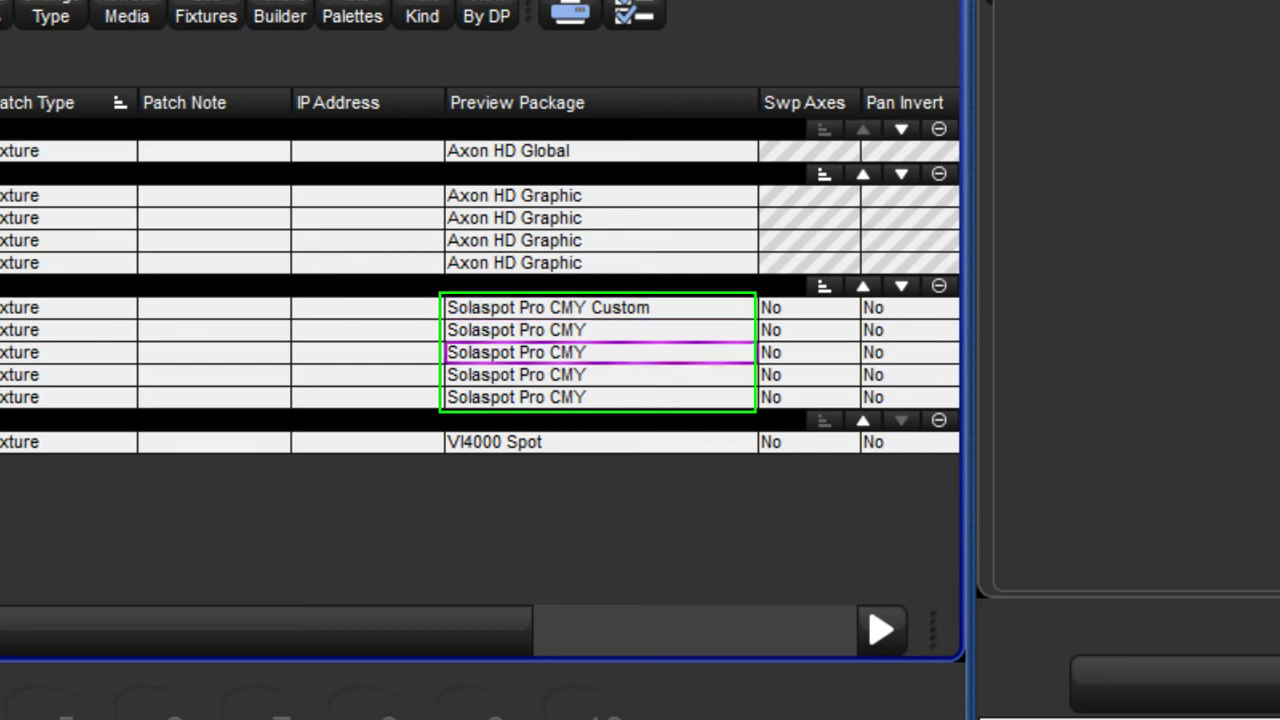
key("Return")
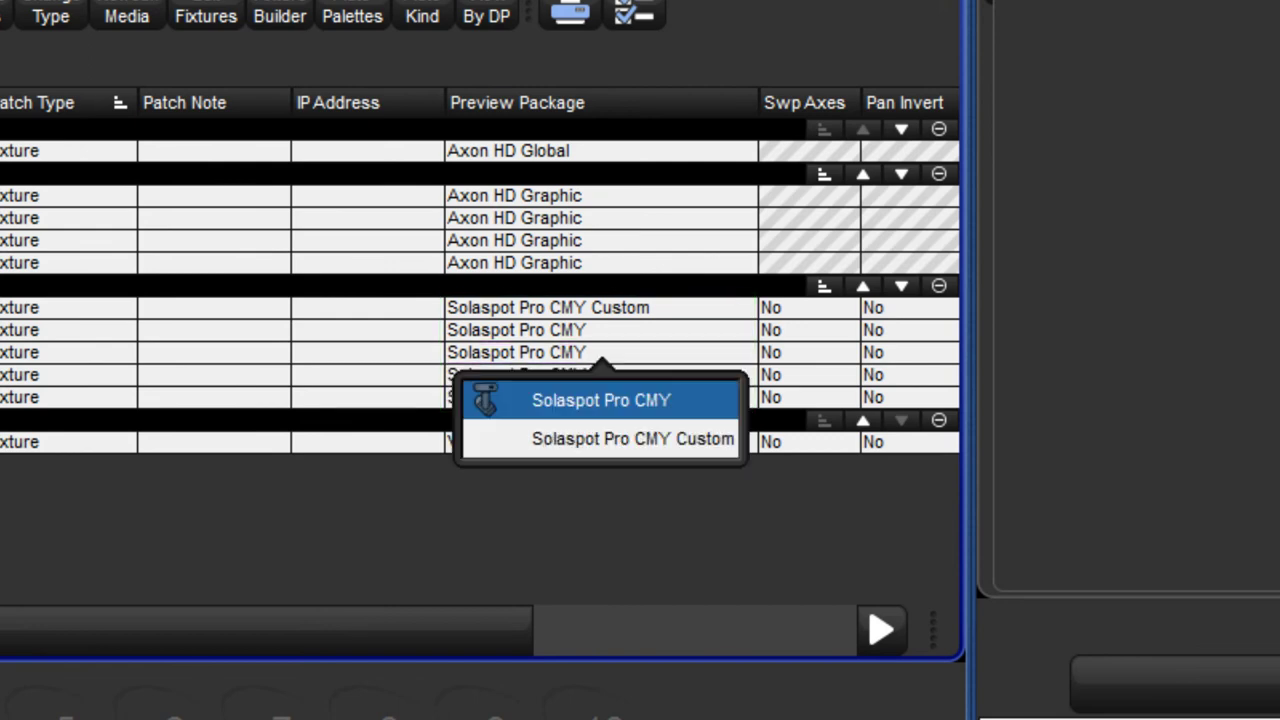
left_click(646, 440)
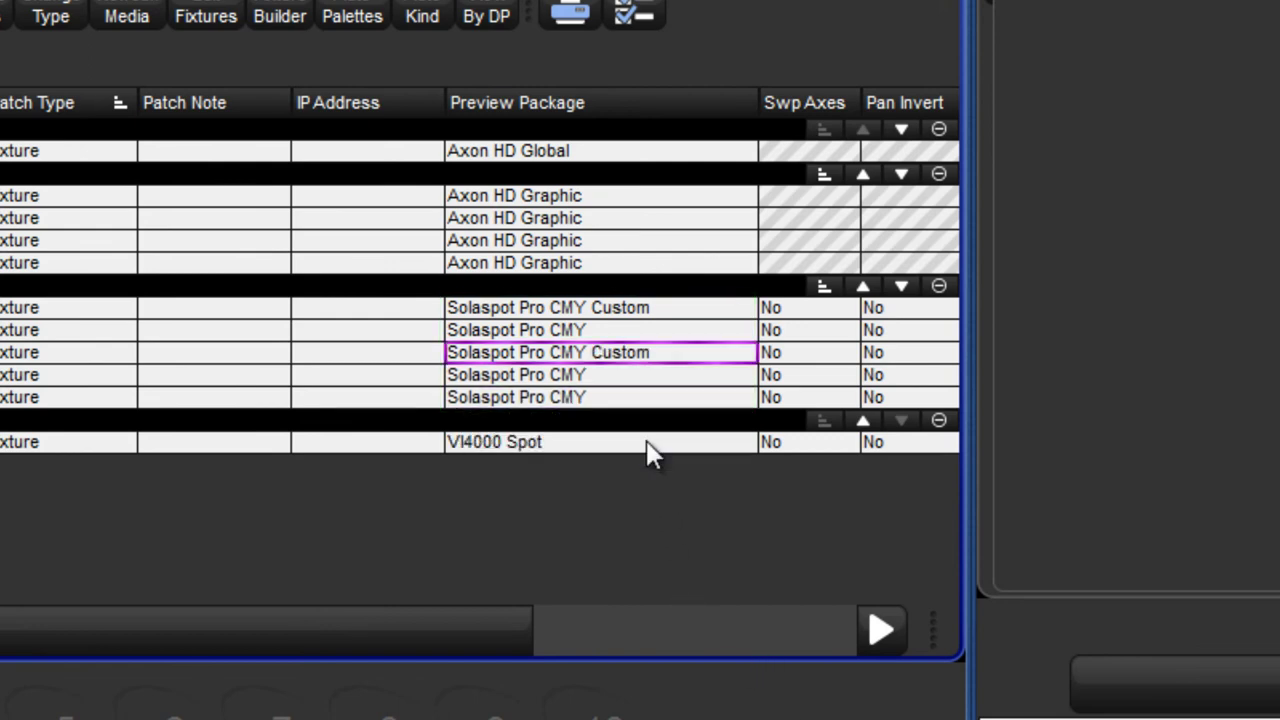
left_click(620, 398)
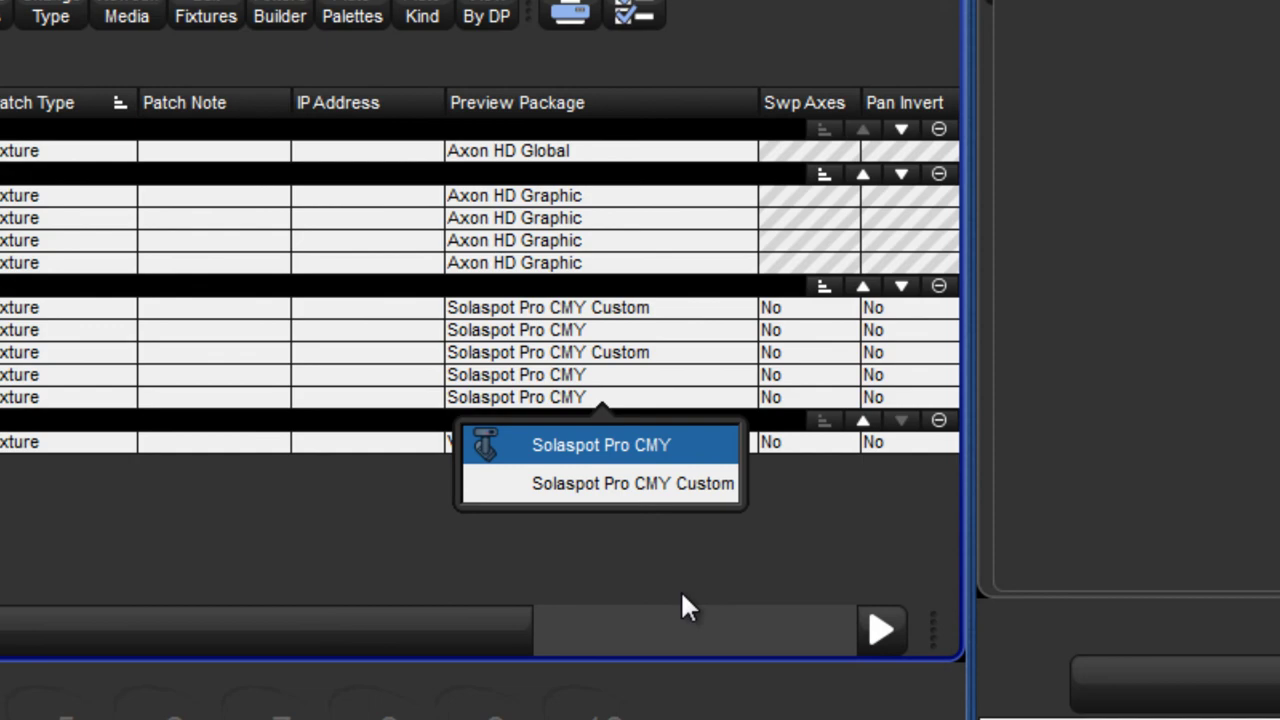
left_click(645, 484)
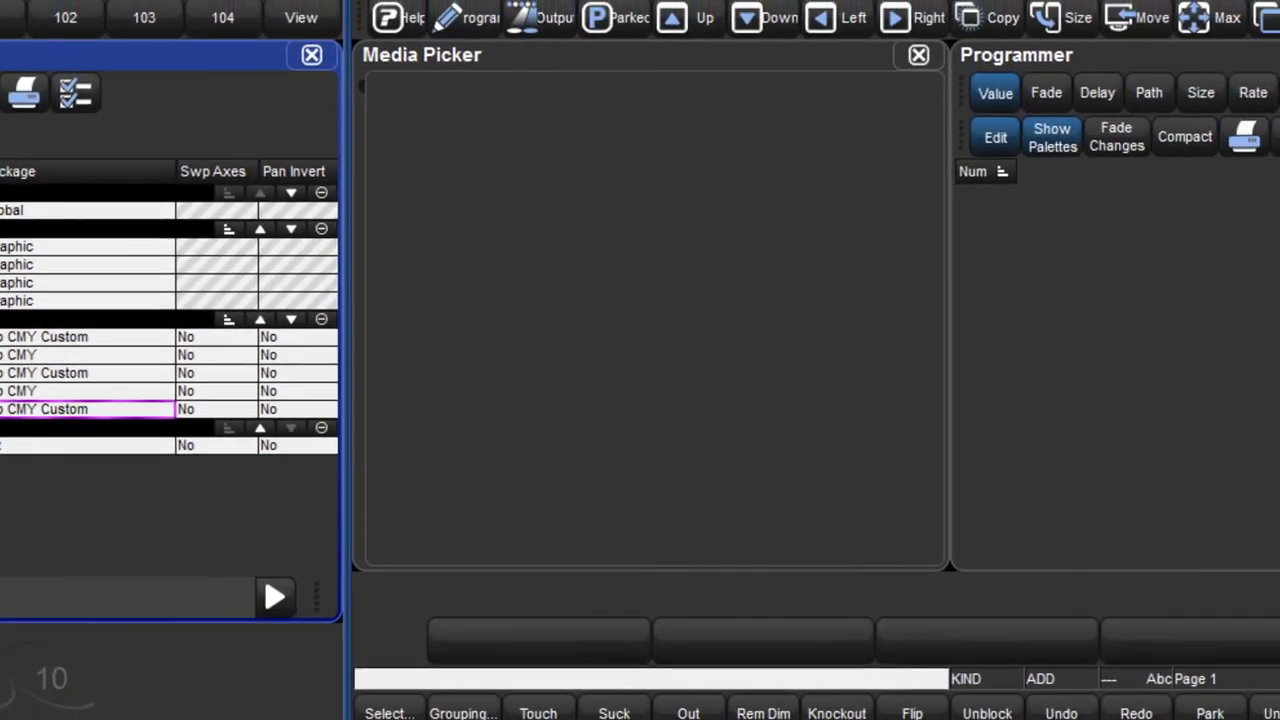
Select SolaSpot Pro CMY fixture 101, show its gobo slot choices, and open the slot list for its Gobo 1 value in the Programmer
type("1")
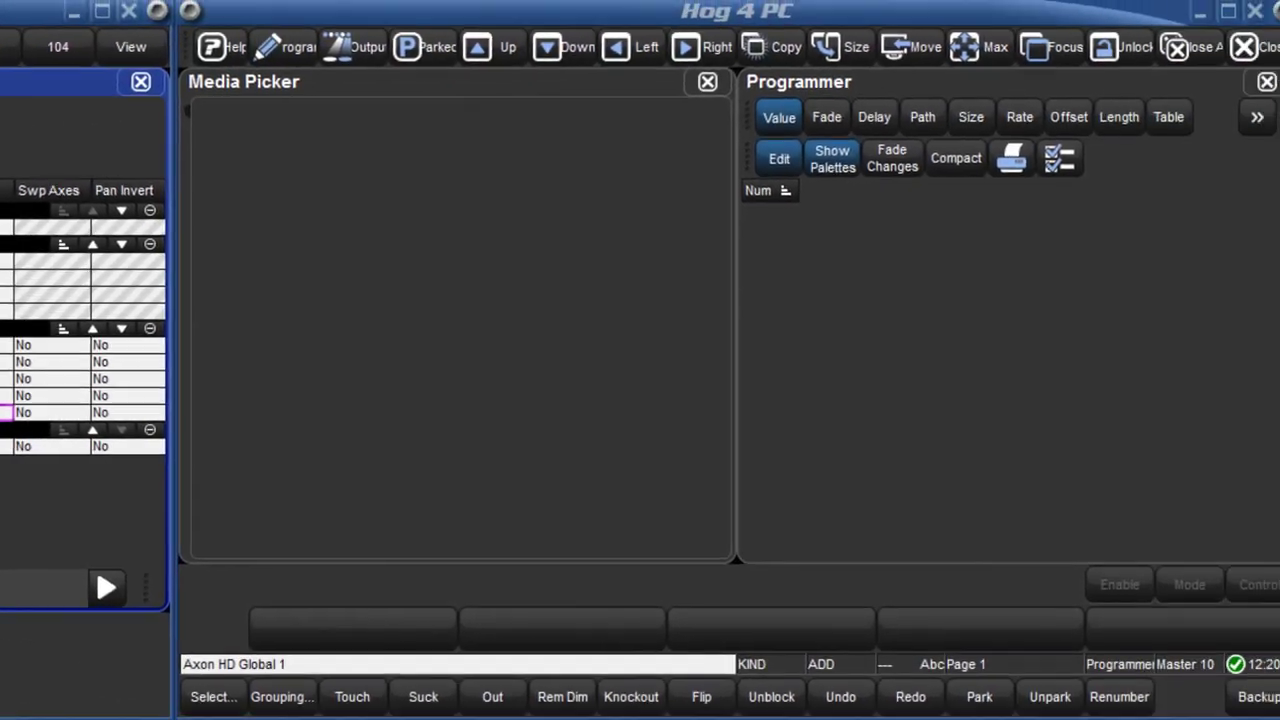
type("01")
key("Return")
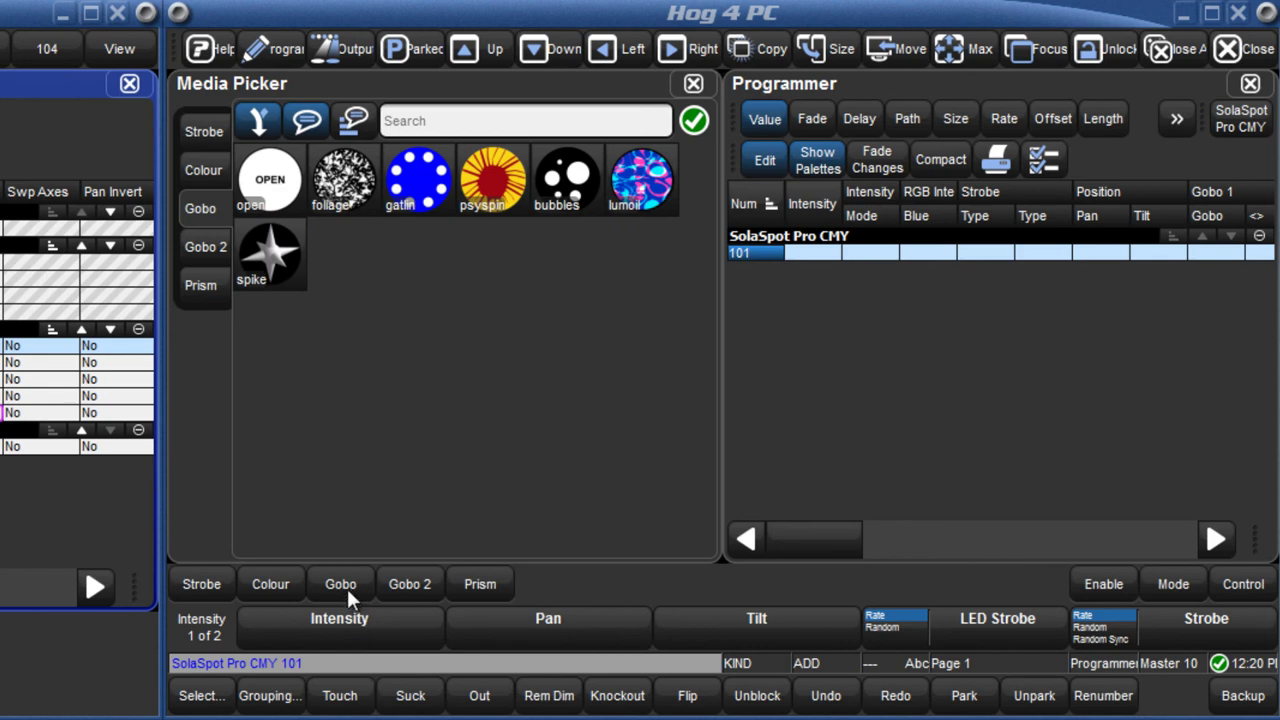
left_click(340, 585)
left_click(1210, 260)
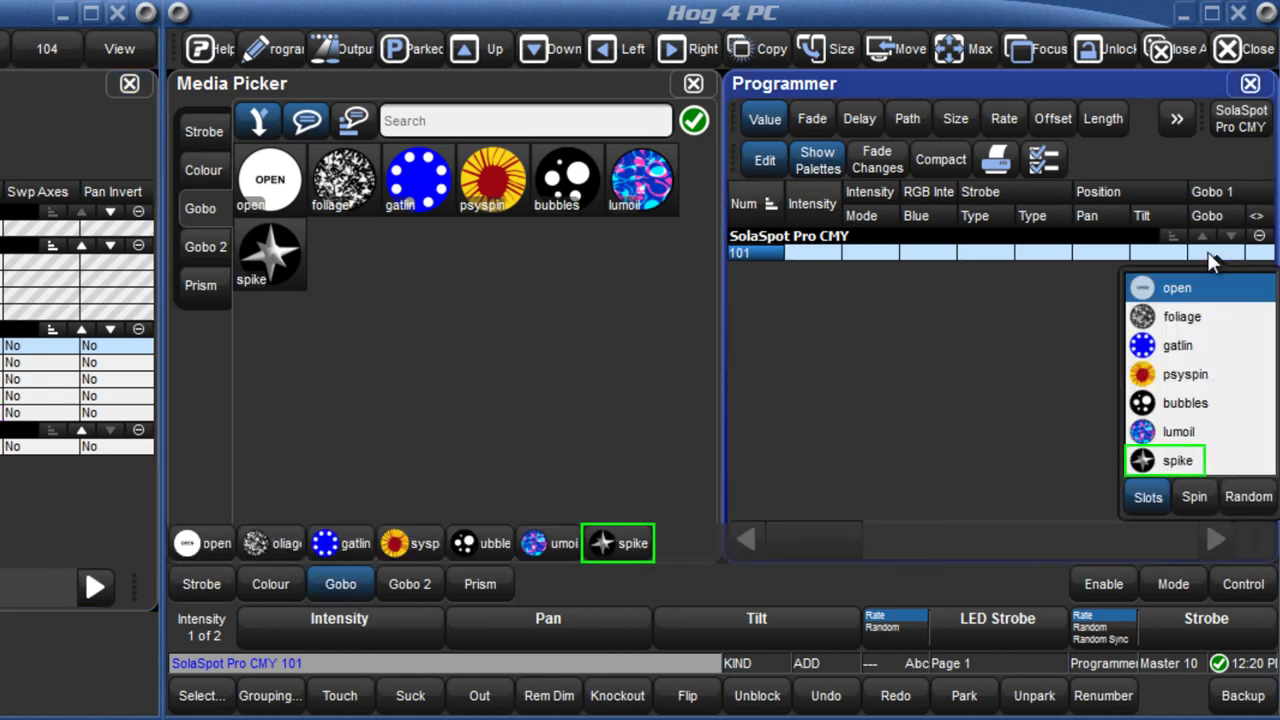